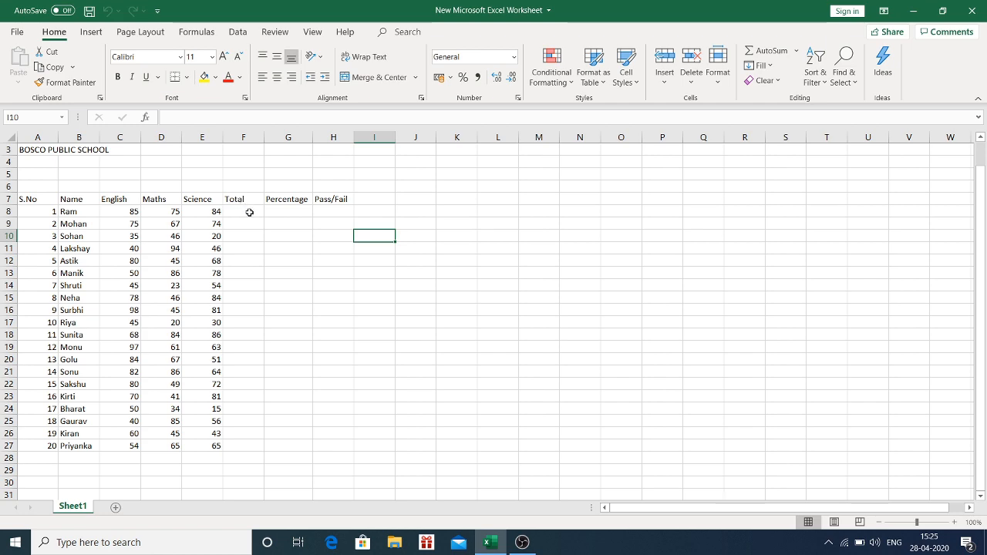
Step: Enter a SUM formula in F8 that totals the first student's English, Maths and Science marks in C8:E8
{"action": "left_click", "coordinate": [249, 213]}
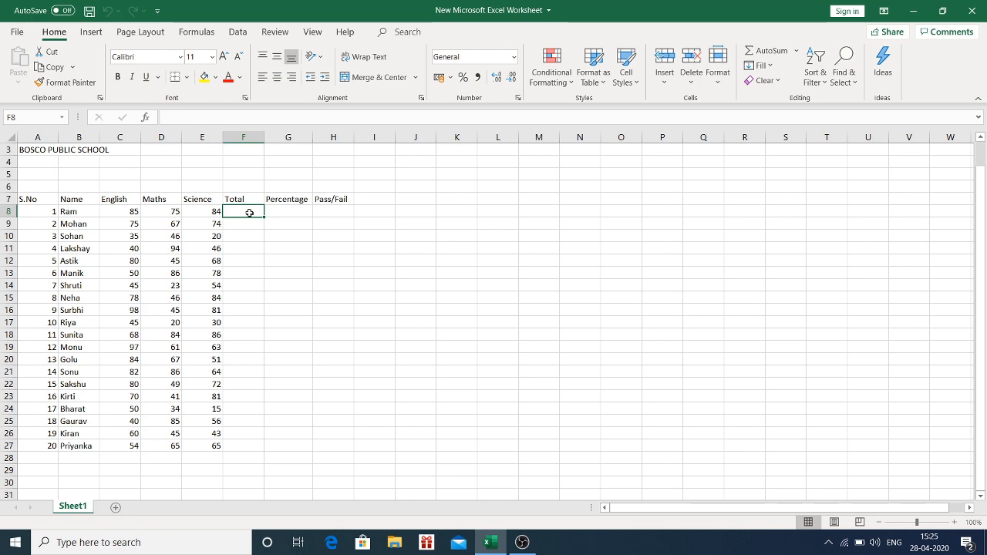
{"action": "type", "text": "="}
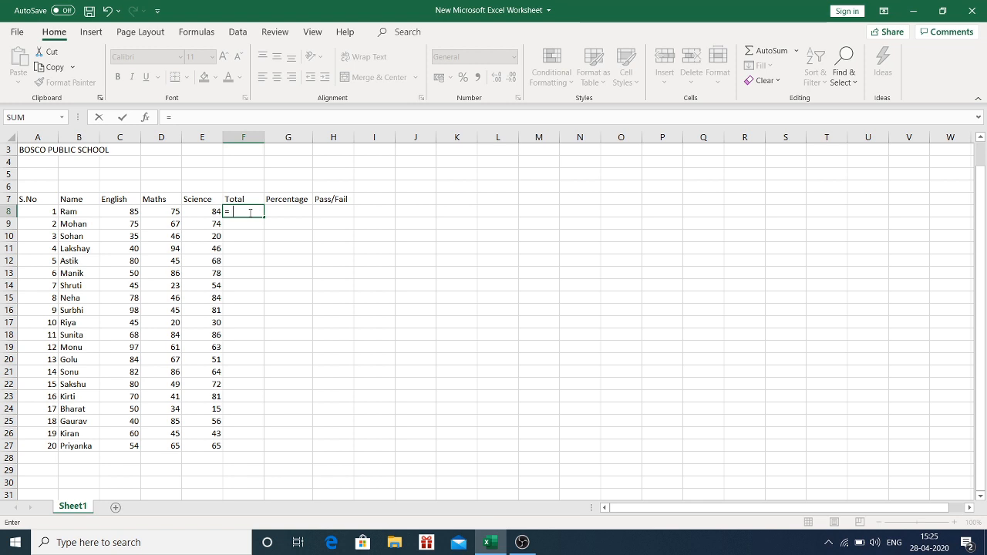
{"action": "type", "text": "sum"}
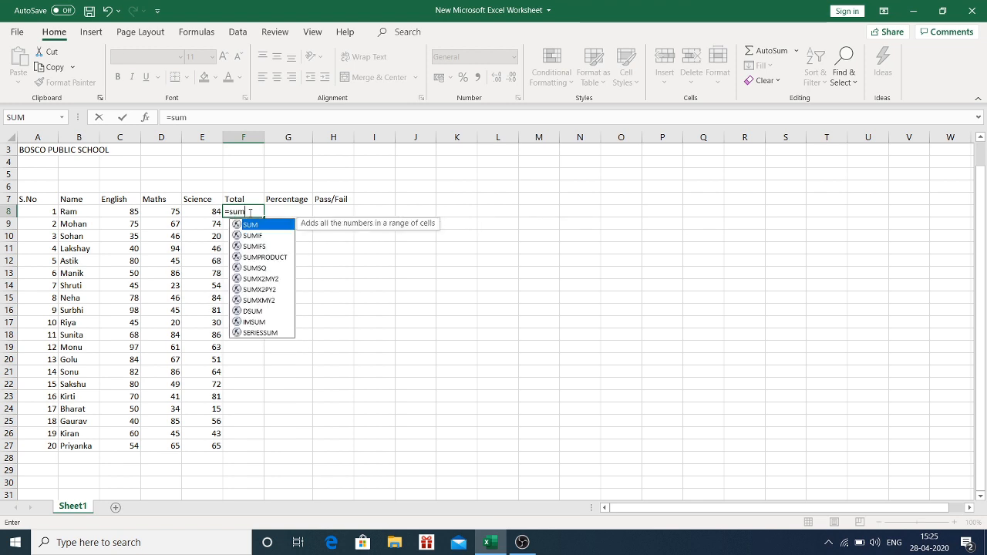
{"action": "key", "text": "Tab"}
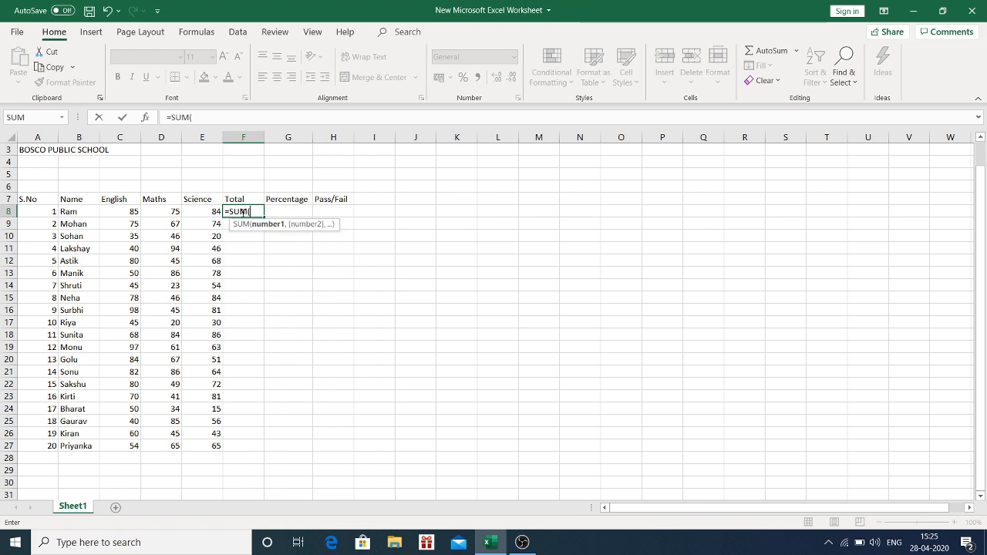
{"action": "left_click_drag", "start_coordinate": [115, 215], "coordinate": [169, 214]}
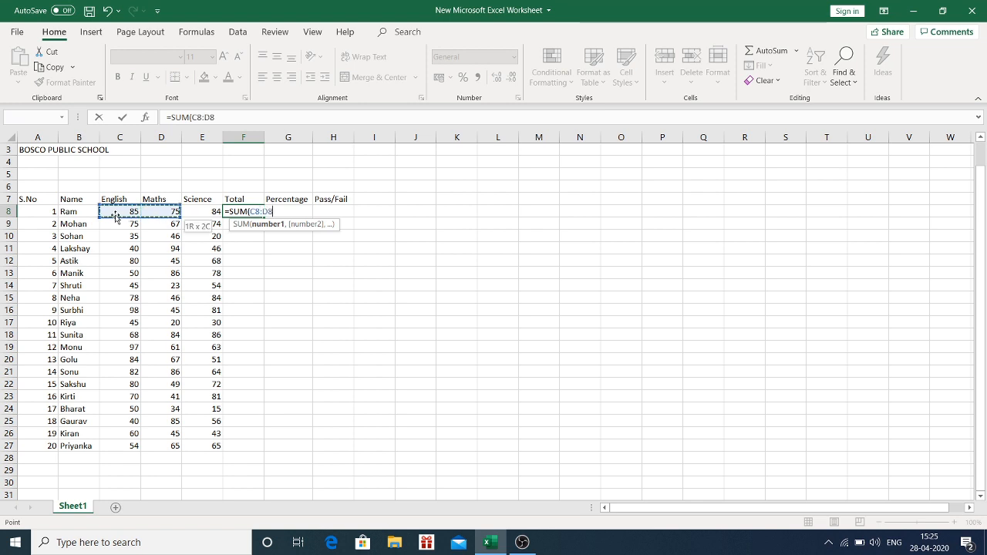
{"action": "key", "text": "shift+Right"}
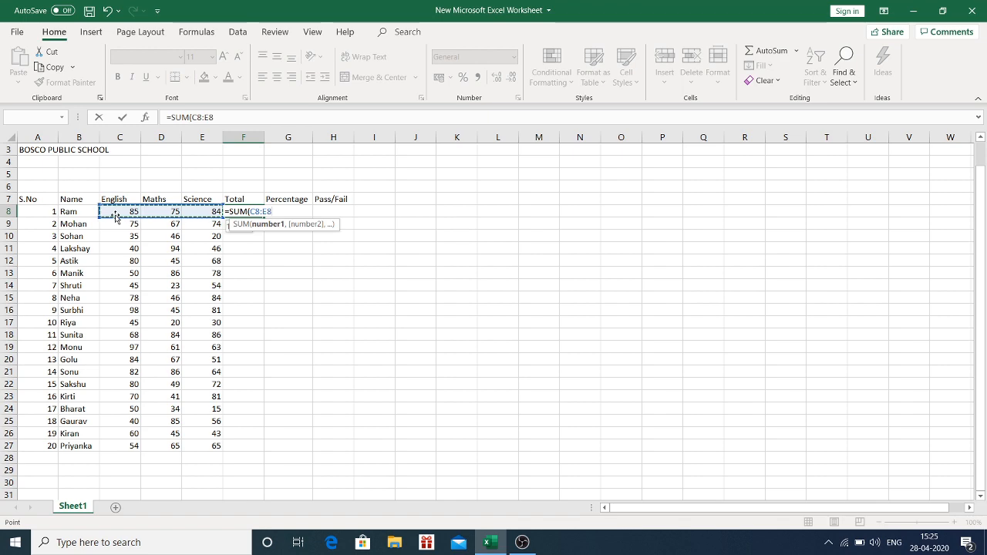
{"action": "key", "text": "Tab"}
{"action": "key", "text": "Left"}
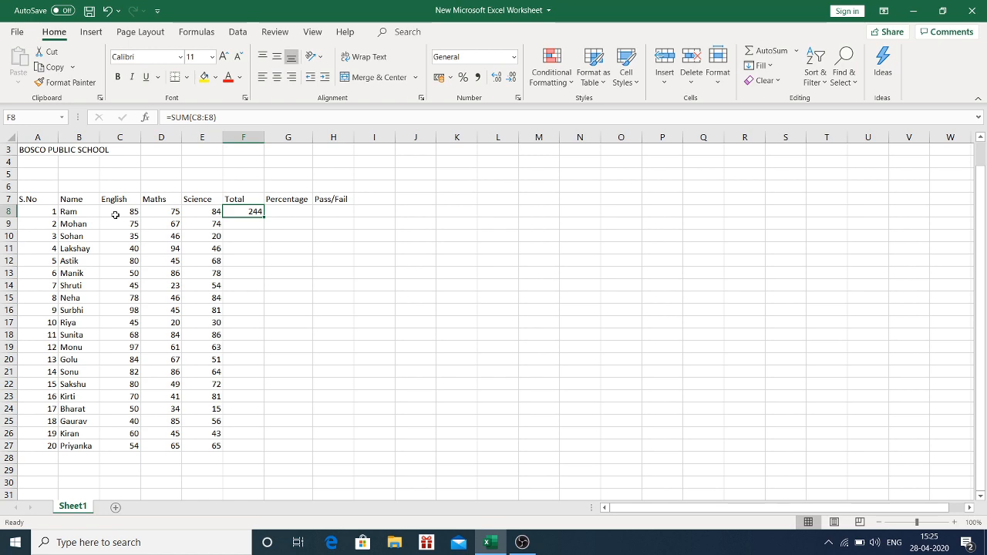
Step: Enter a SUM formula in F9 that totals the second student's marks in C9:E9
{"action": "key", "text": "Down"}
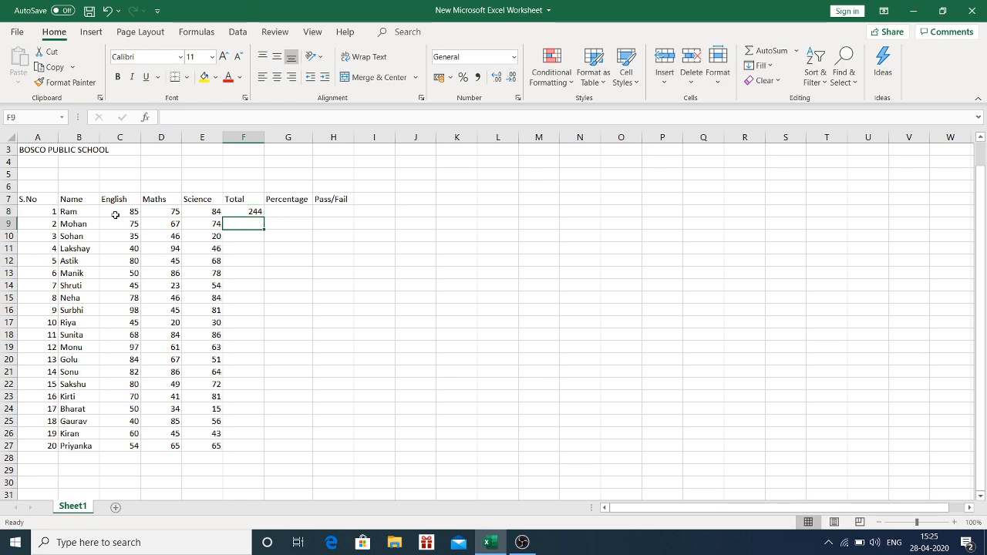
{"action": "type", "text": "=sum"}
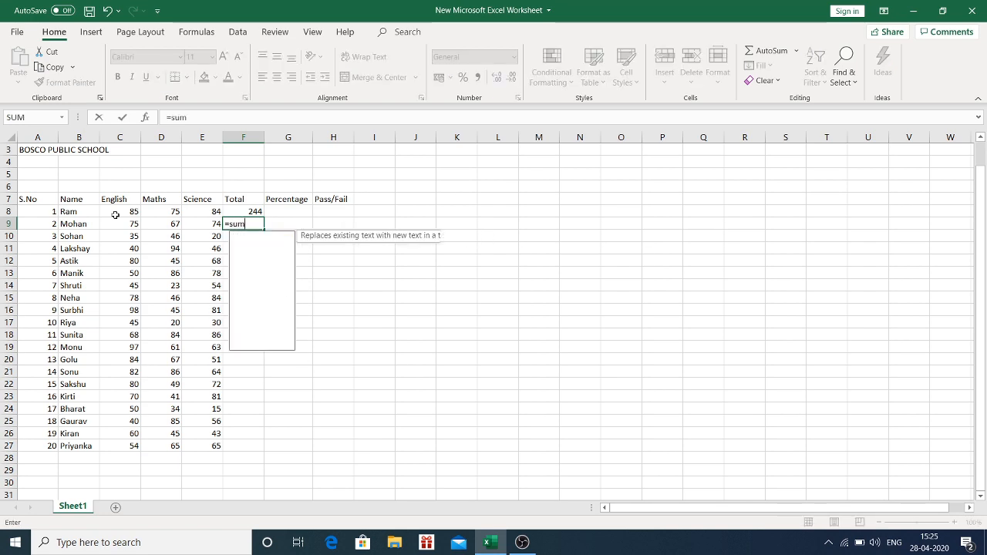
{"action": "key", "text": "Tab"}
{"action": "key", "text": "Left"}
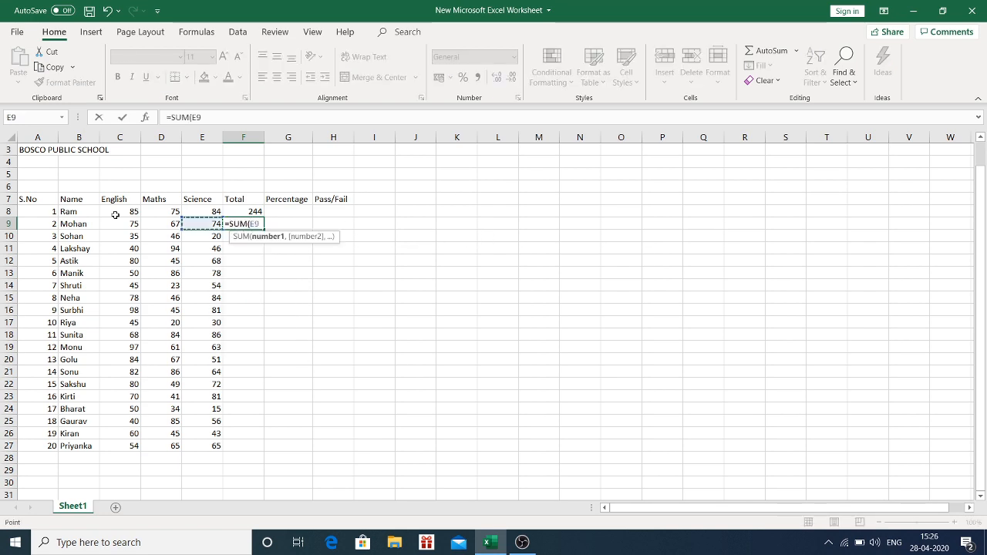
{"action": "key", "text": "shift+Left"}
{"action": "key", "text": "shift+Left"}
{"action": "key", "text": "Tab"}
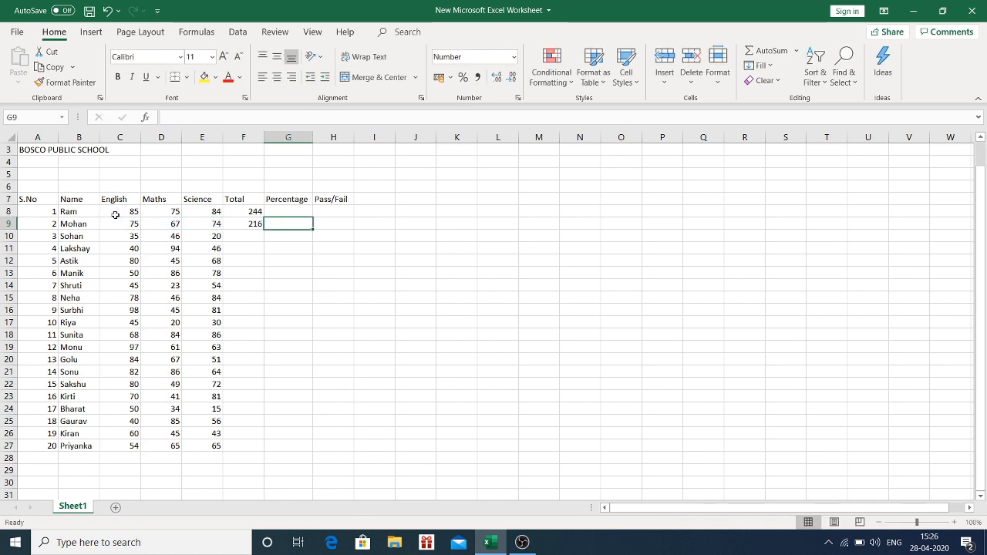
Step: Fill the Total formula from F8 down through F27 for all the students
{"action": "key", "text": "Up"}
{"action": "key", "text": "Left"}
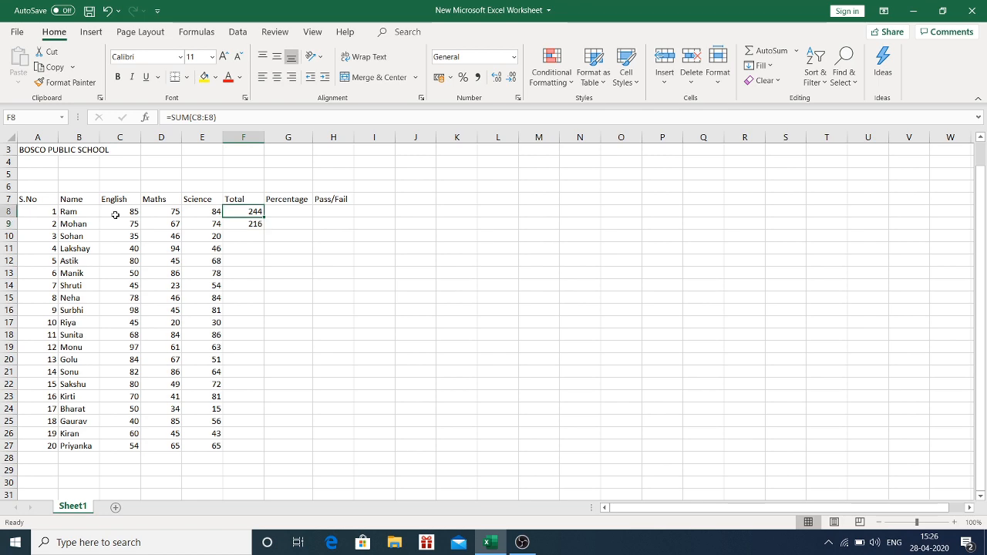
{"action": "key", "text": "shift+Down"}
{"action": "key", "text": "shift+Down"}
{"action": "key", "text": "shift+Down"}
{"action": "key", "text": "shift+Down"}
{"action": "key", "text": "shift+Down"}
{"action": "key", "text": "shift+Down"}
{"action": "key", "text": "shift+Down"}
{"action": "key", "text": "shift+Down"}
{"action": "key", "text": "shift+Down"}
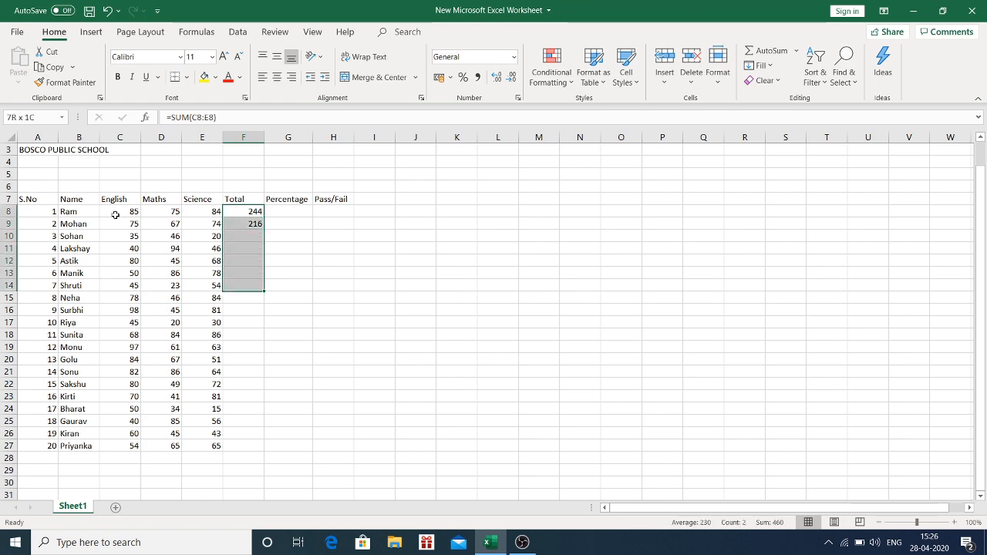
{"action": "key", "text": "shift+Down"}
{"action": "key", "text": "shift+Down"}
{"action": "key", "text": "shift+Down"}
{"action": "key", "text": "shift+Down"}
{"action": "key", "text": "shift+Down"}
{"action": "key", "text": "shift+Down"}
{"action": "key", "text": "shift+Down"}
{"action": "key", "text": "shift+Down"}
{"action": "key", "text": "shift+Down"}
{"action": "key", "text": "shift+Down"}
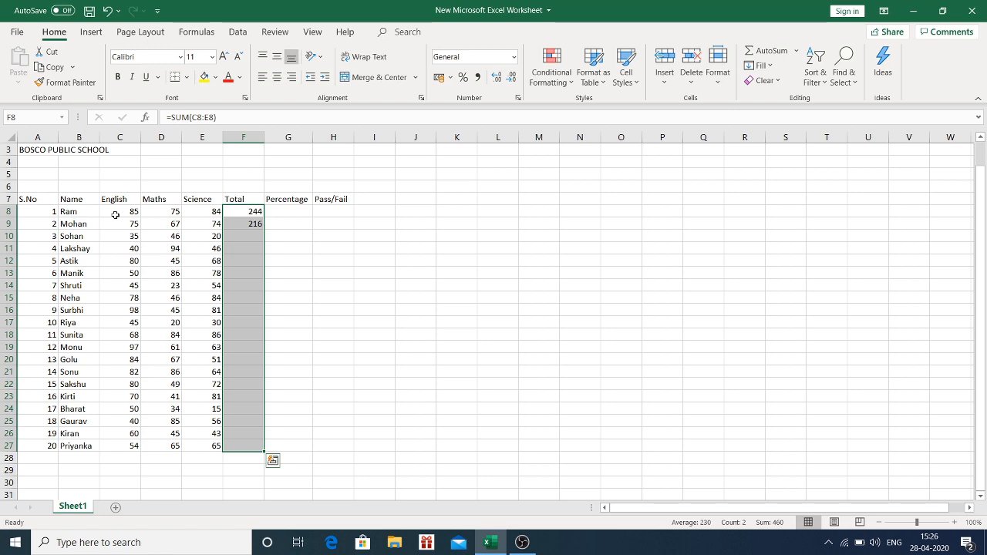
{"action": "key", "text": "ctrl+d"}
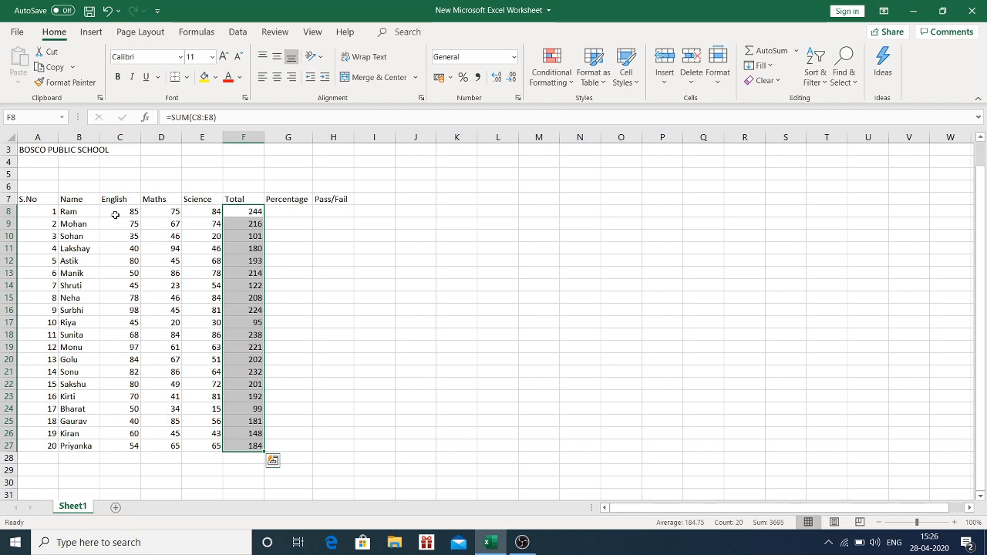
{"action": "left_click", "coordinate": [240, 249]}
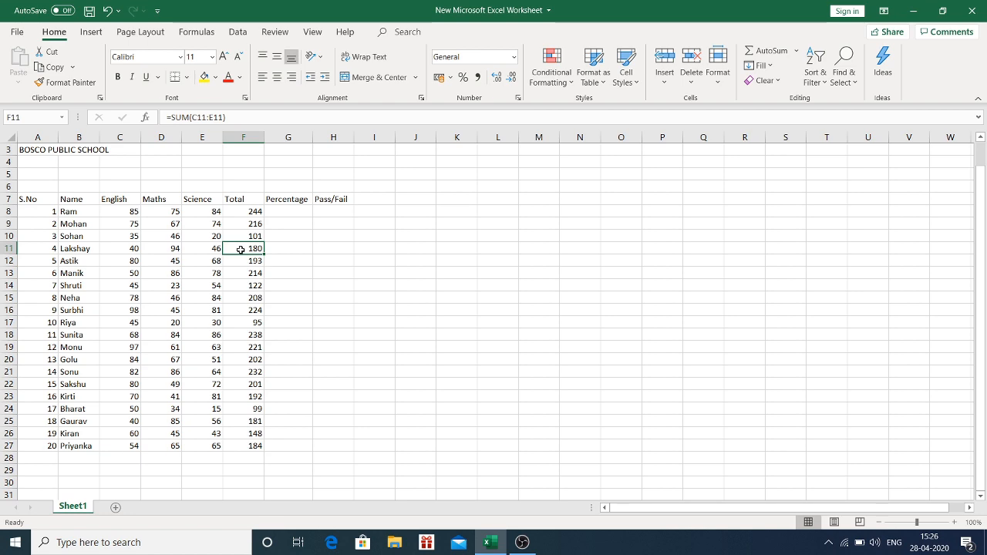
Step: Enter the formula =F8/300*100 in G8 to calculate the first student's percentage
{"action": "left_click", "coordinate": [288, 213]}
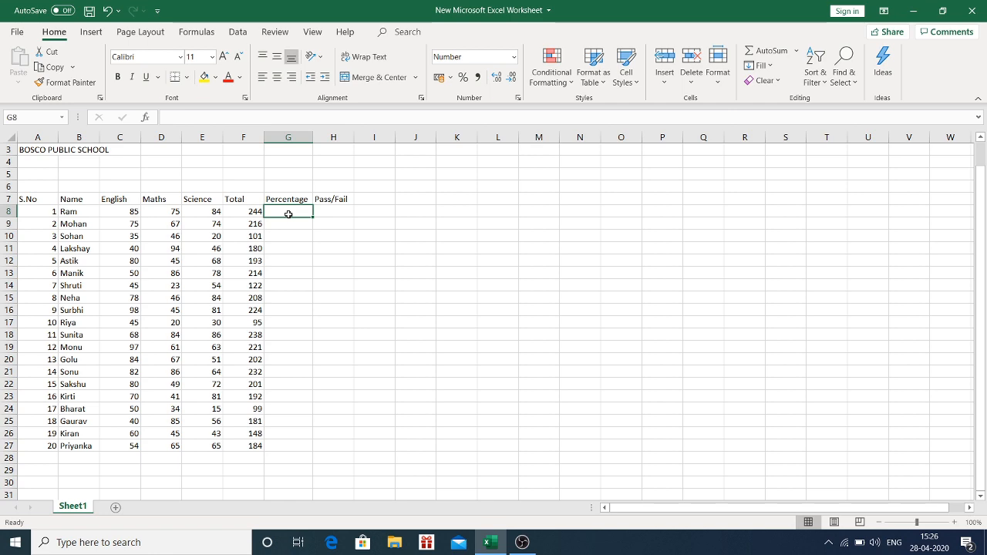
{"action": "type", "text": "="}
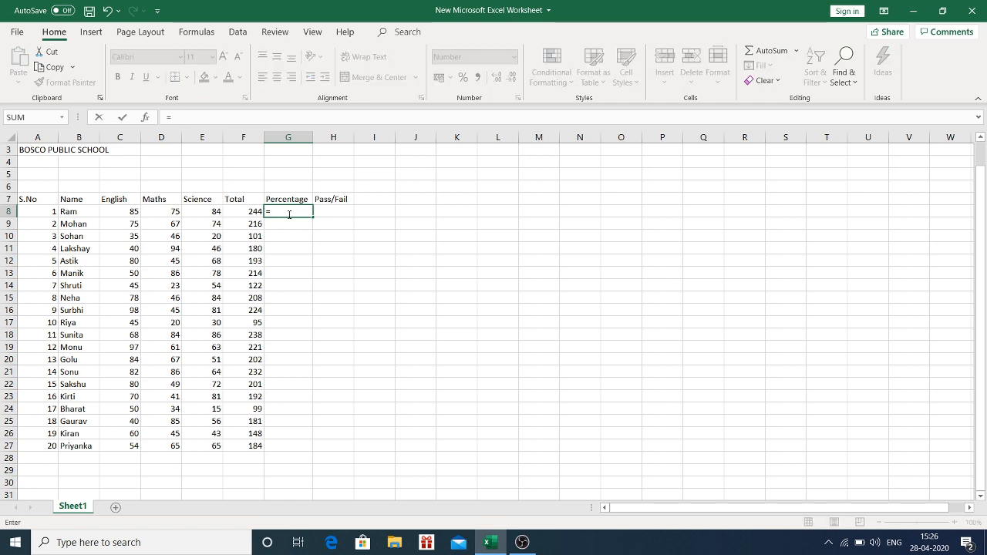
{"action": "key", "text": "Left"}
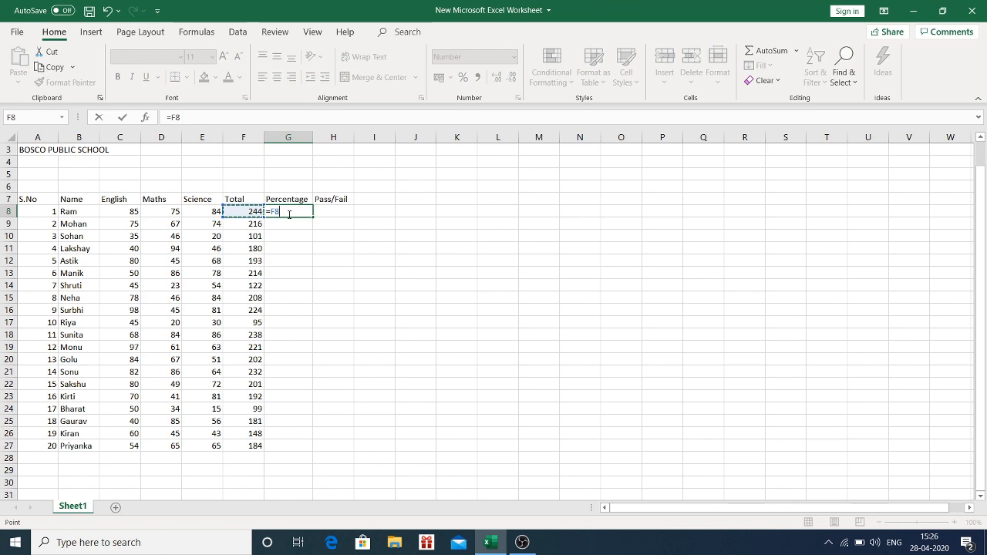
{"action": "type", "text": "/300"}
{"action": "type", "text": "*100"}
{"action": "key", "text": "Return"}
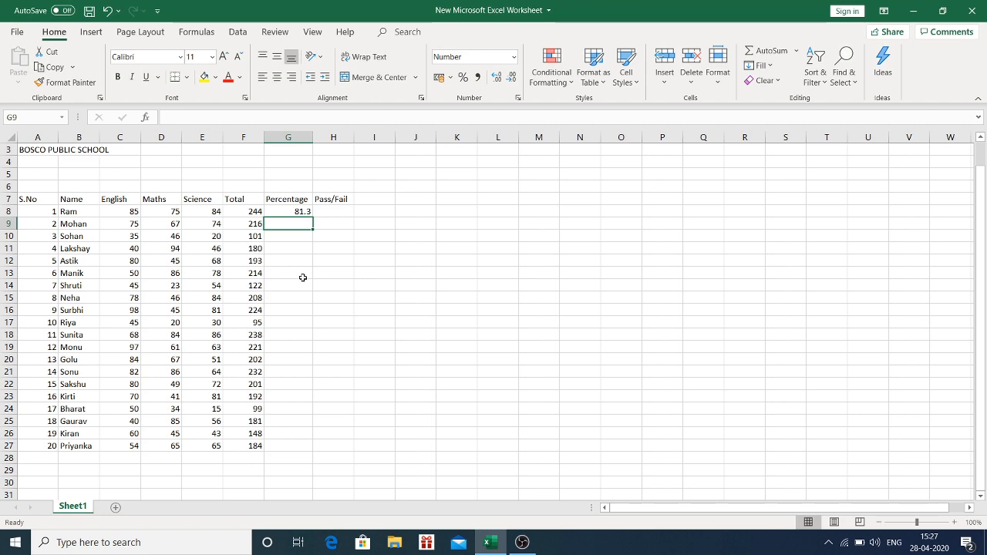
Step: Fill the Percentage formula from G8 down through G27 for all the students
{"action": "left_click", "coordinate": [306, 211]}
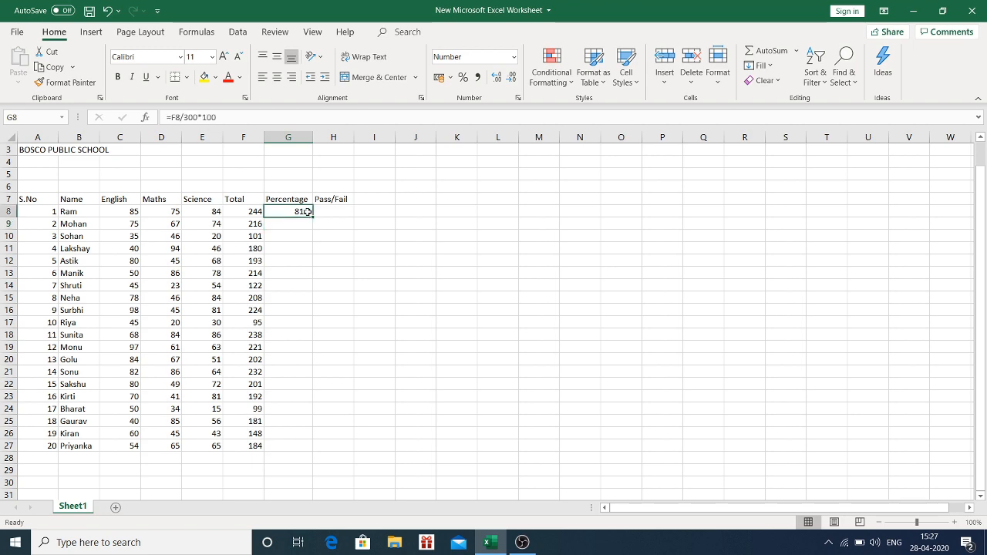
{"action": "key", "text": "shift+Down"}
{"action": "key", "text": "shift+Down"}
{"action": "key", "text": "shift+Down"}
{"action": "key", "text": "shift+Down"}
{"action": "key", "text": "shift+Down"}
{"action": "key", "text": "shift+Down"}
{"action": "key", "text": "shift+Down"}
{"action": "key", "text": "shift+Down"}
{"action": "key", "text": "shift+Down"}
{"action": "key", "text": "shift+Down"}
{"action": "key", "text": "shift+Down"}
{"action": "key", "text": "shift+Down"}
{"action": "key", "text": "shift+Down"}
{"action": "key", "text": "shift+Down"}
{"action": "key", "text": "shift+Down"}
{"action": "key", "text": "shift+Down"}
{"action": "key", "text": "shift+Down"}
{"action": "key", "text": "shift+Down"}
{"action": "key", "text": "shift+Down"}
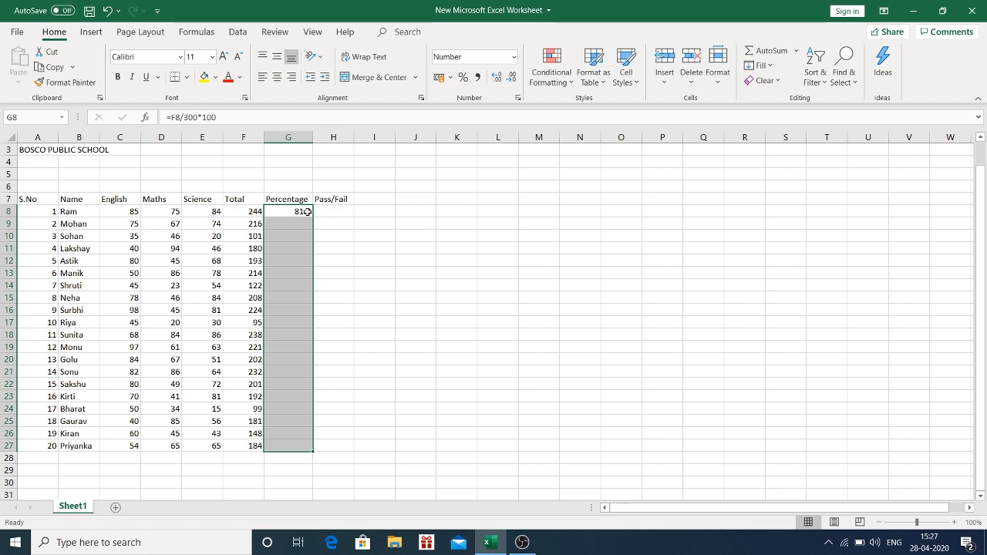
{"action": "key", "text": "ctrl+d"}
{"action": "key", "text": "ctrl+q"}
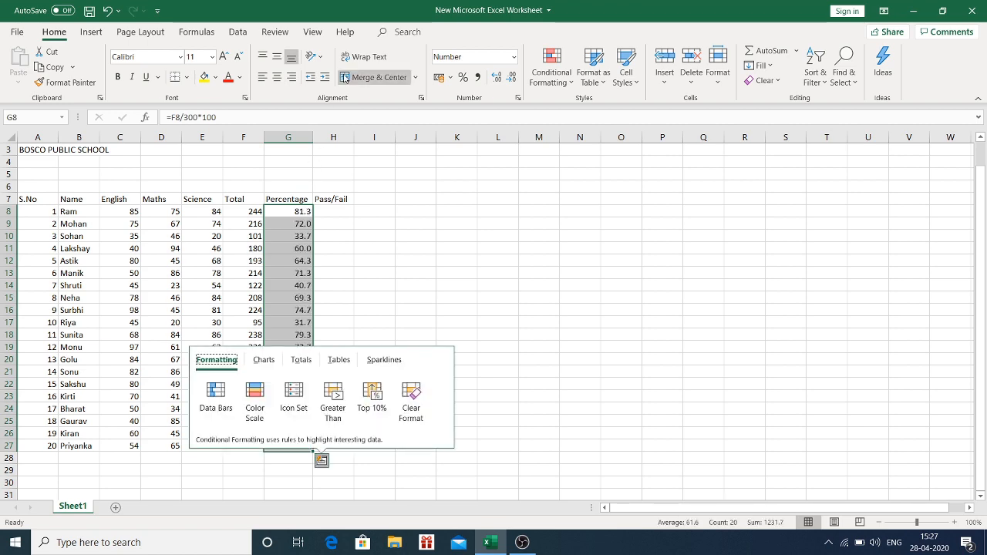
Step: Enter the formula =IF(G8>39,"PASS","FAIL") in H8 to grade the first student's percentage
{"action": "left_click", "coordinate": [343, 211]}
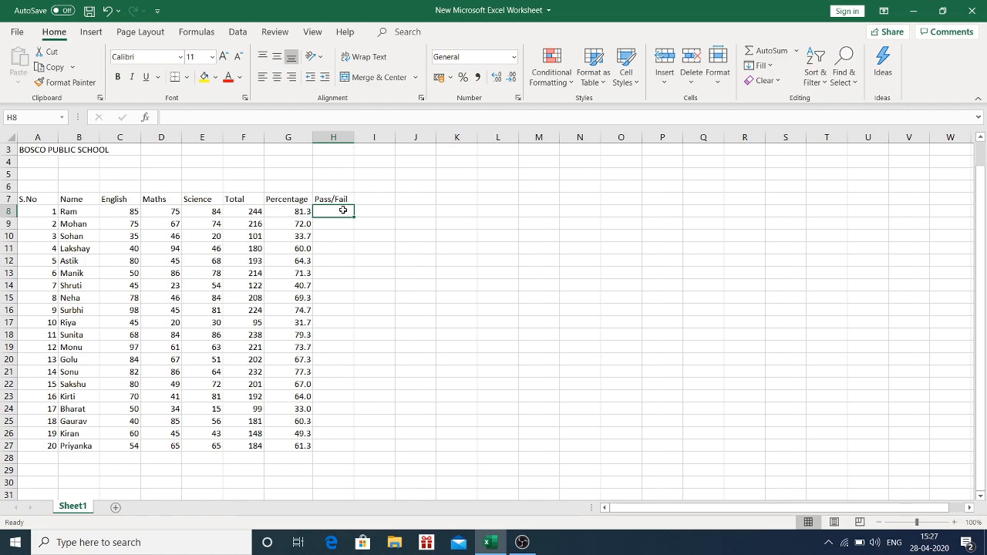
{"action": "type", "text": "="}
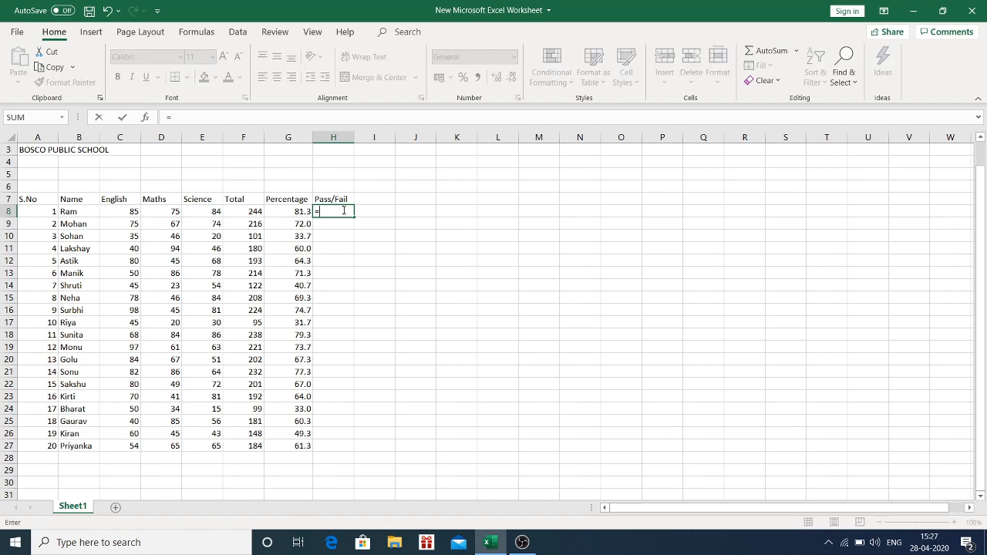
{"action": "type", "text": "if"}
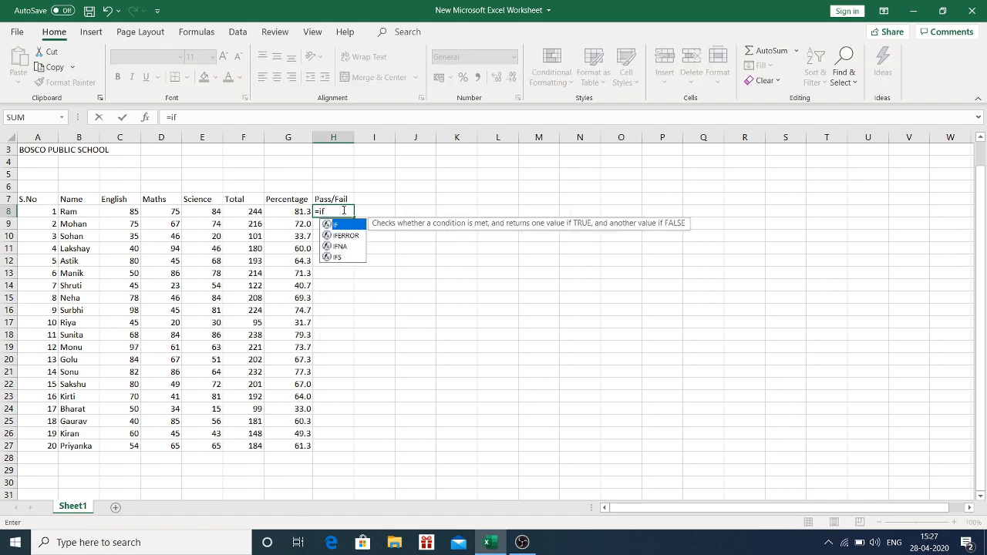
{"action": "key", "text": "Tab"}
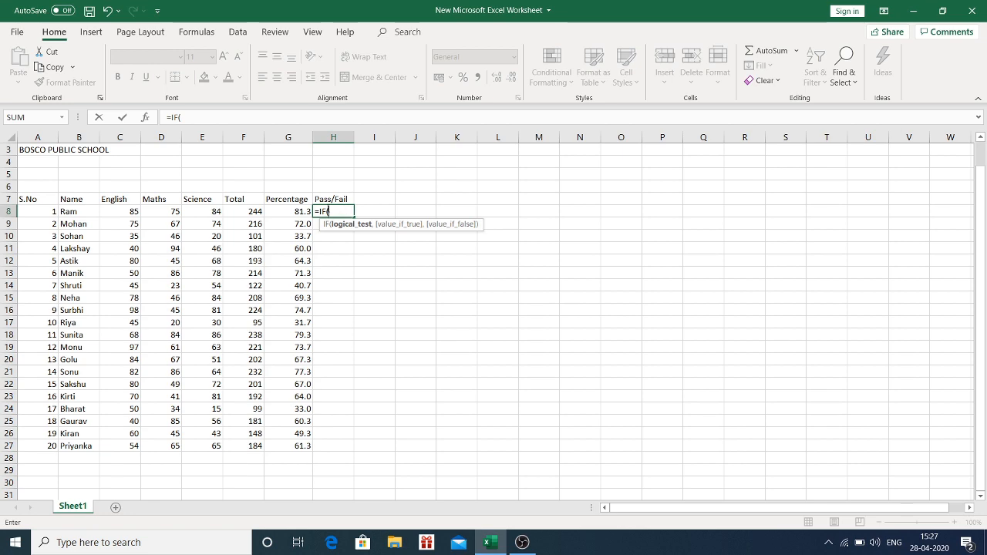
{"action": "left_click", "coordinate": [298, 212]}
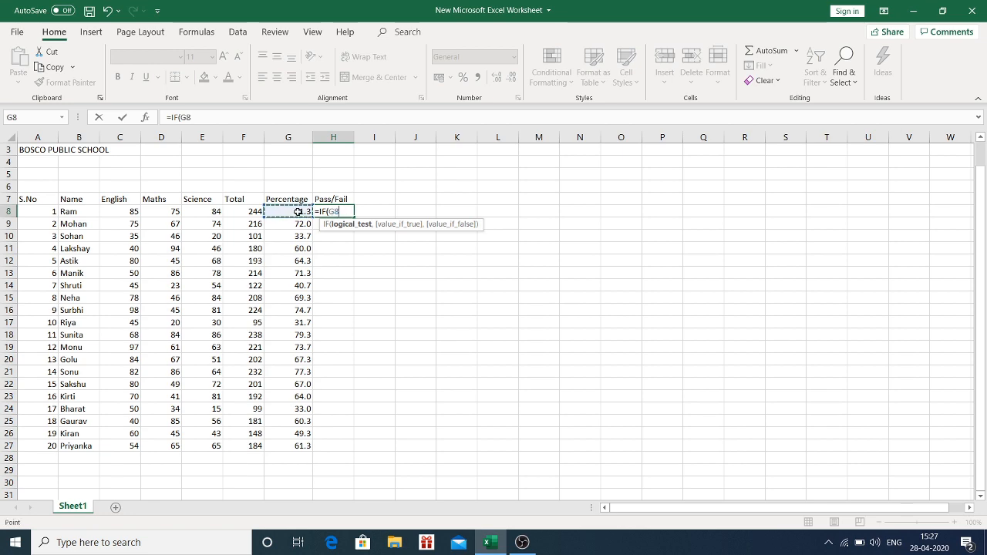
{"action": "type", "text": ">39,"}
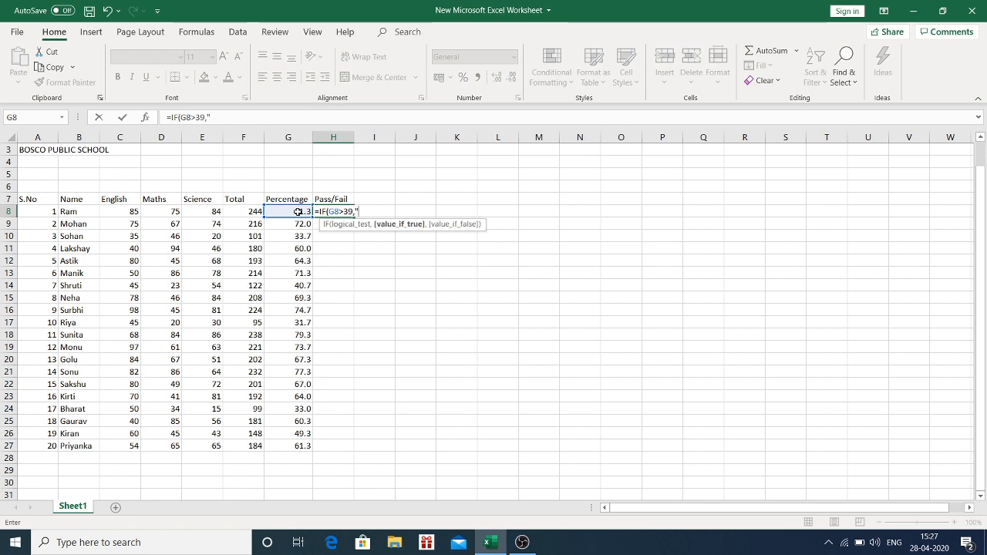
{"action": "type", "text": "\"PASS\","}
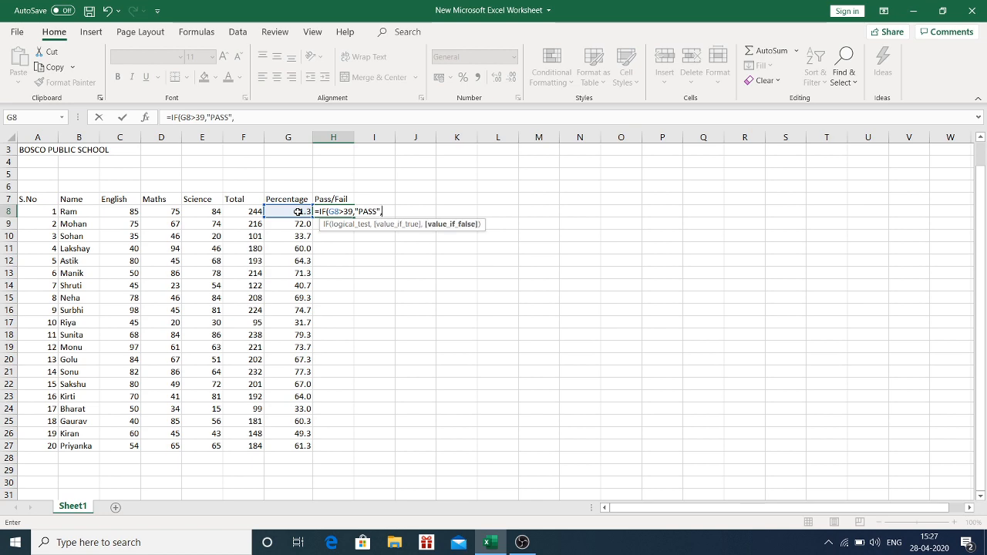
{"action": "type", "text": "\"FAIL\""}
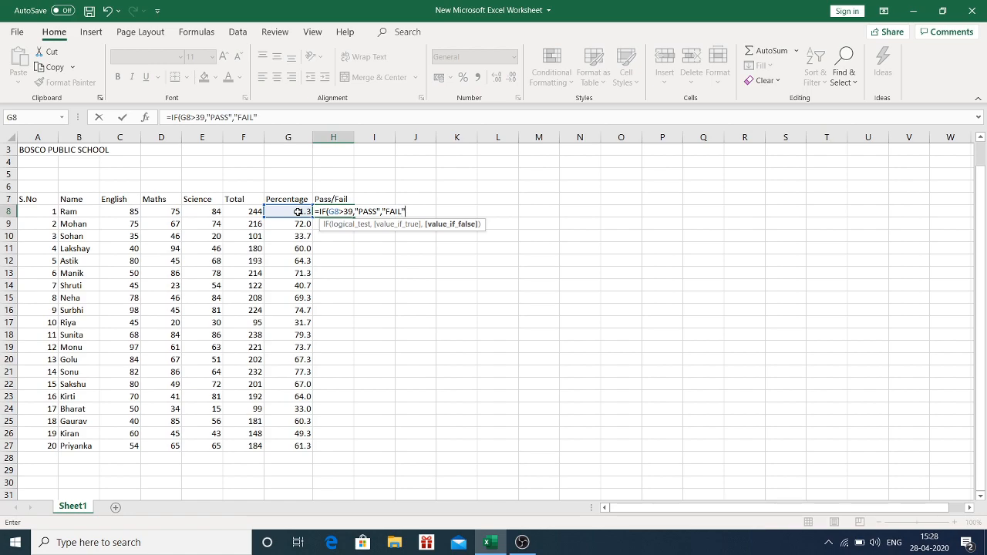
{"action": "type", "text": "0"}
{"action": "key", "text": "BackSpace"}
{"action": "type", "text": ")"}
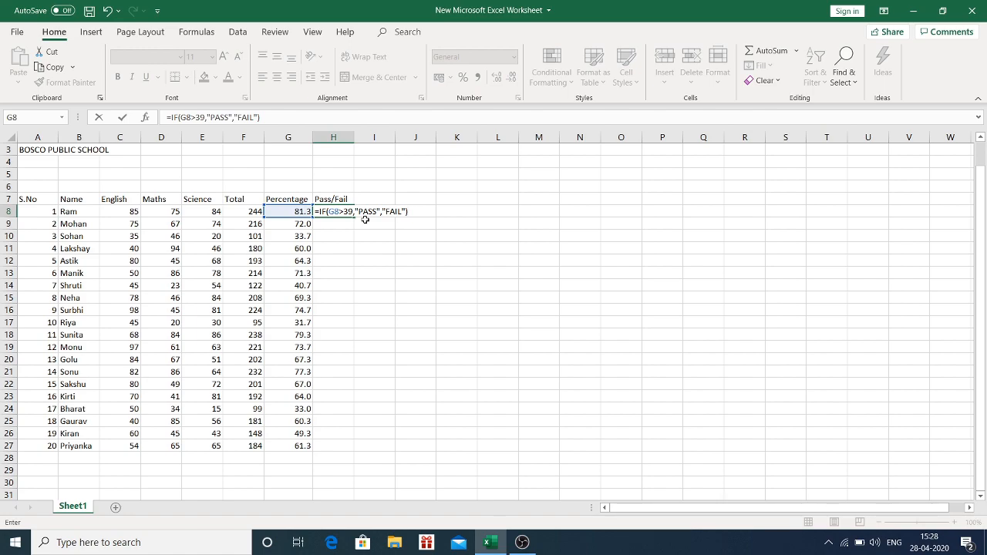
{"action": "key", "text": "Return"}
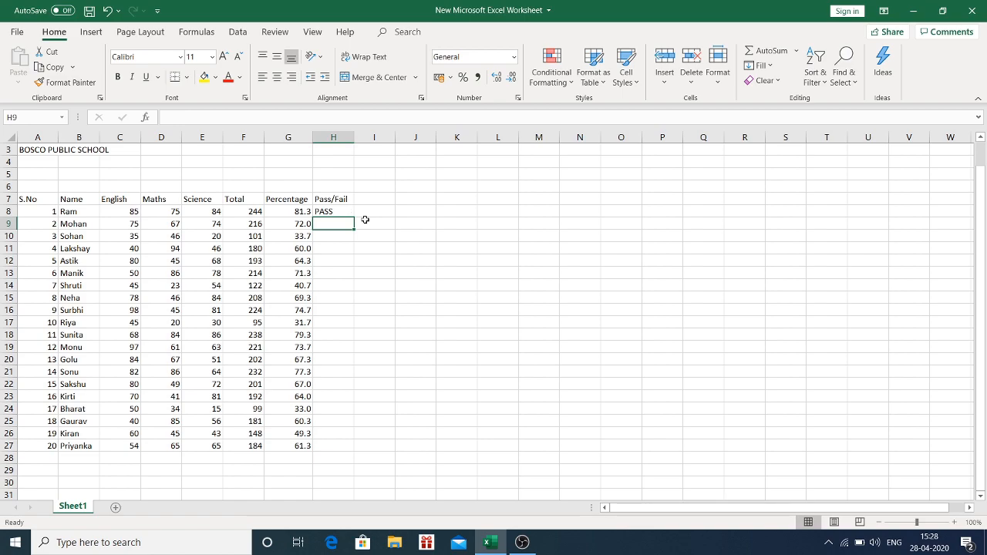
Step: Fill the Pass/Fail formula from H8 down through H27 for all the students
{"action": "key", "text": "Left"}
{"action": "key", "text": "Up"}
{"action": "key", "text": "Right"}
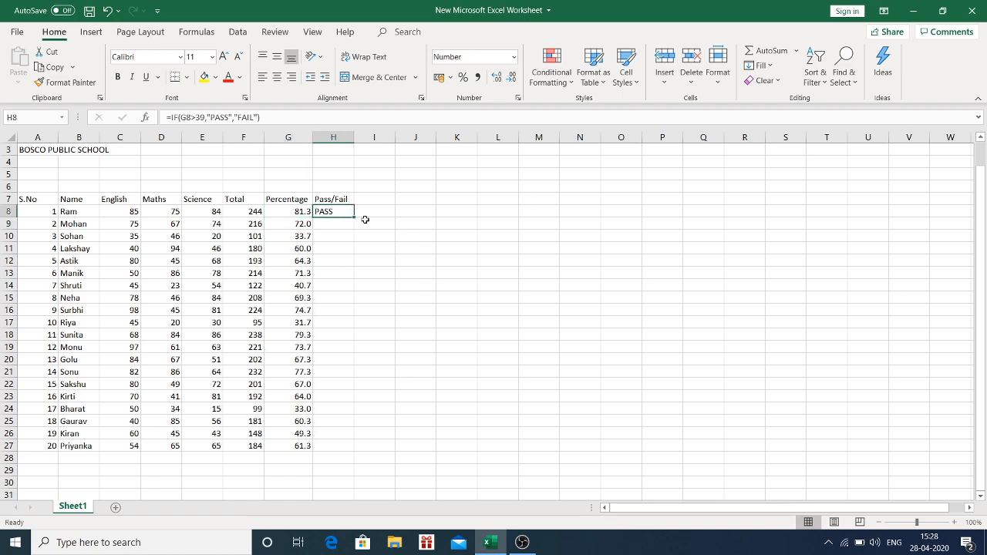
{"action": "key", "text": "shift+Down"}
{"action": "key", "text": "shift+Down"}
{"action": "key", "text": "shift+Down"}
{"action": "key", "text": "shift+Down"}
{"action": "key", "text": "shift+Down"}
{"action": "key", "text": "shift+Down"}
{"action": "key", "text": "shift+Down"}
{"action": "key", "text": "shift+Down"}
{"action": "key", "text": "shift+Down"}
{"action": "key", "text": "shift+Down"}
{"action": "key", "text": "shift+Down"}
{"action": "key", "text": "shift+Down"}
{"action": "key", "text": "shift+Down"}
{"action": "key", "text": "shift+Down"}
{"action": "key", "text": "shift+Down"}
{"action": "key", "text": "shift+Down"}
{"action": "key", "text": "shift+Down"}
{"action": "key", "text": "shift+Down"}
{"action": "key", "text": "shift+Down"}
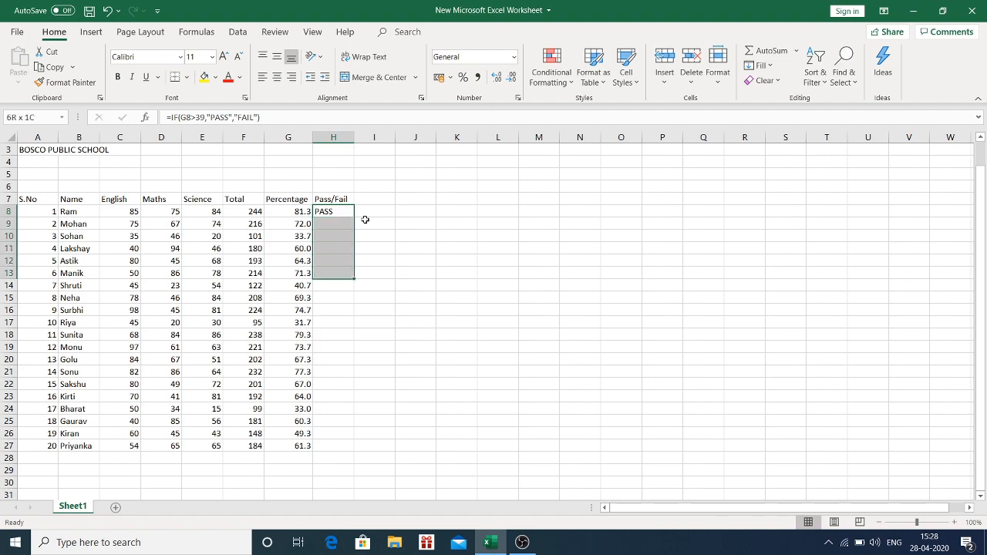
{"action": "key", "text": "ctrl+d"}
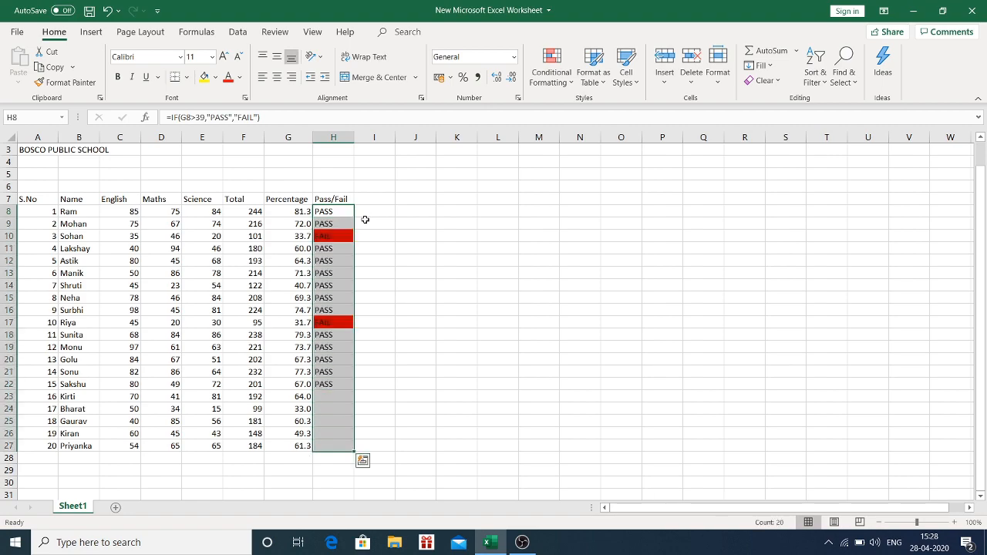
{"action": "left_click", "coordinate": [394, 225]}
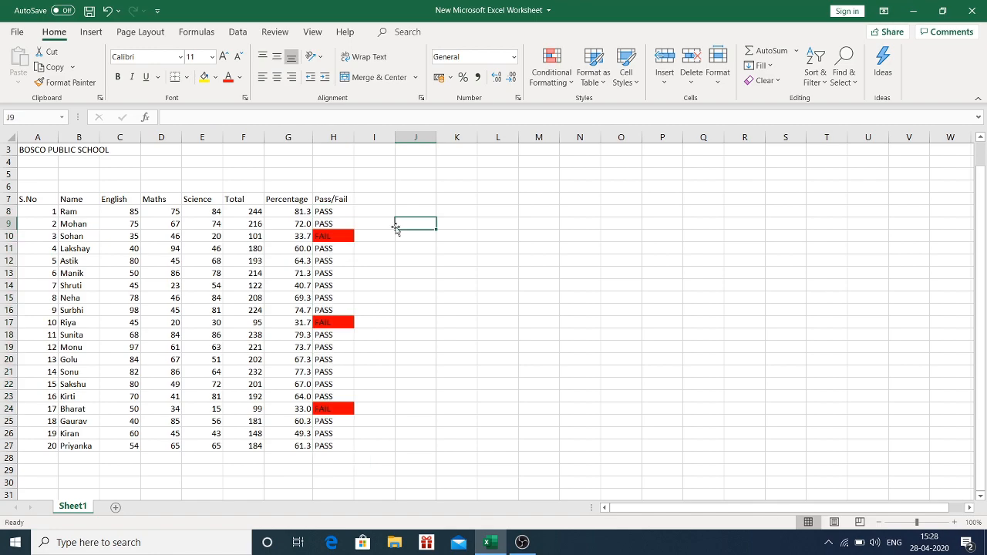
Step: Delete the existing conditional formatting rule for cells containing 'FAIL' from the Pass/Fail results in H8:H27
{"action": "left_click", "coordinate": [335, 214]}
{"action": "key", "text": "shift+Down"}
{"action": "key", "text": "shift+Down"}
{"action": "key", "text": "shift+Down"}
{"action": "key", "text": "shift+Down"}
{"action": "key", "text": "shift+Down"}
{"action": "key", "text": "shift+Down"}
{"action": "key", "text": "shift+Down"}
{"action": "key", "text": "shift+Down"}
{"action": "key", "text": "shift+Down"}
{"action": "key", "text": "shift+Down"}
{"action": "key", "text": "shift+Down"}
{"action": "key", "text": "shift+Down"}
{"action": "key", "text": "shift+Down"}
{"action": "key", "text": "shift+Down"}
{"action": "key", "text": "shift+Down"}
{"action": "key", "text": "shift+Down"}
{"action": "key", "text": "shift+Down"}
{"action": "key", "text": "shift+Down"}
{"action": "key", "text": "shift+Down"}
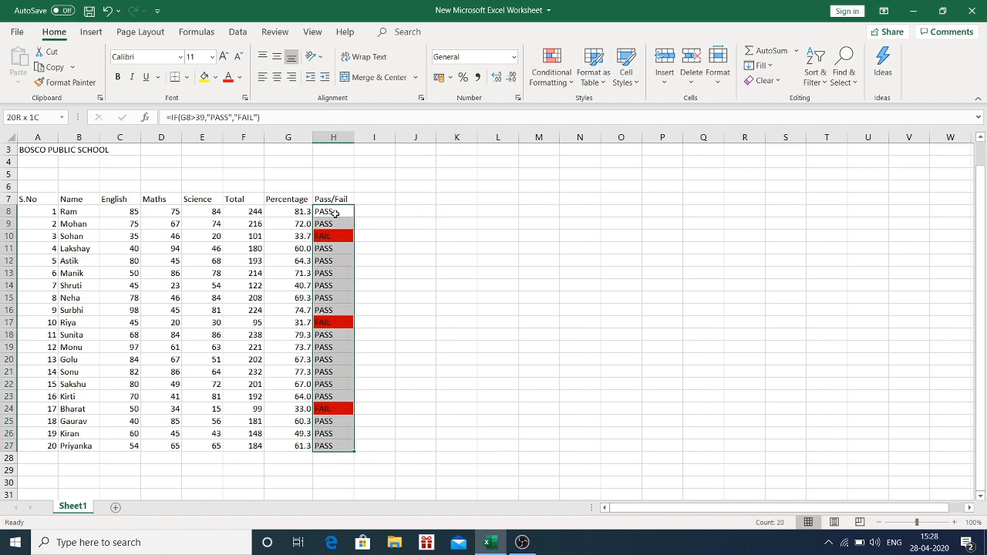
{"action": "left_click", "coordinate": [551, 69]}
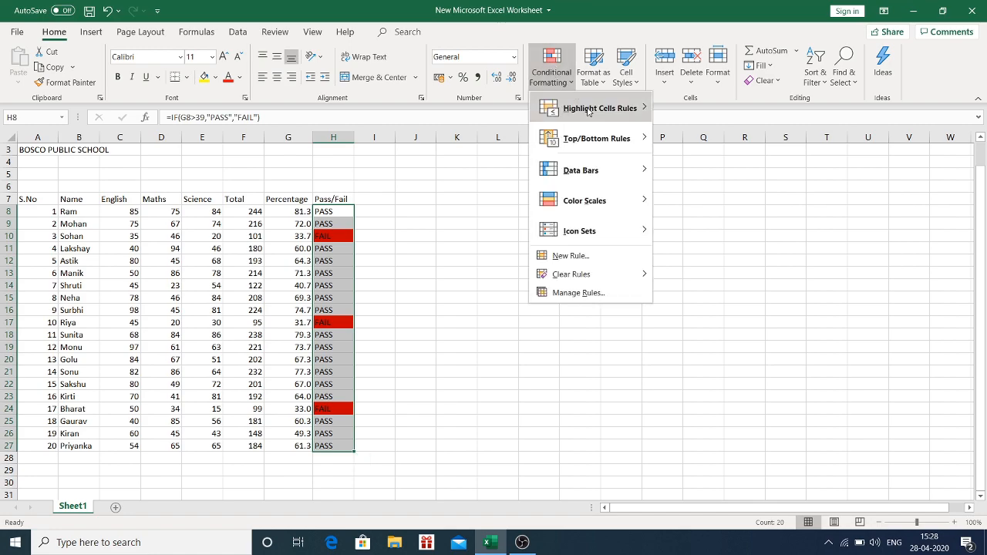
{"action": "left_click", "coordinate": [623, 292]}
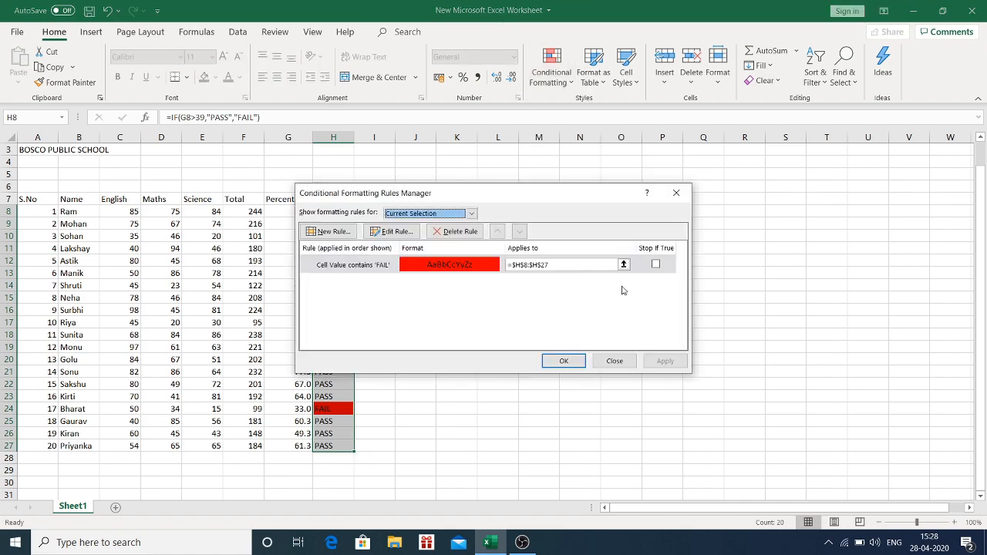
{"action": "left_click", "coordinate": [663, 265]}
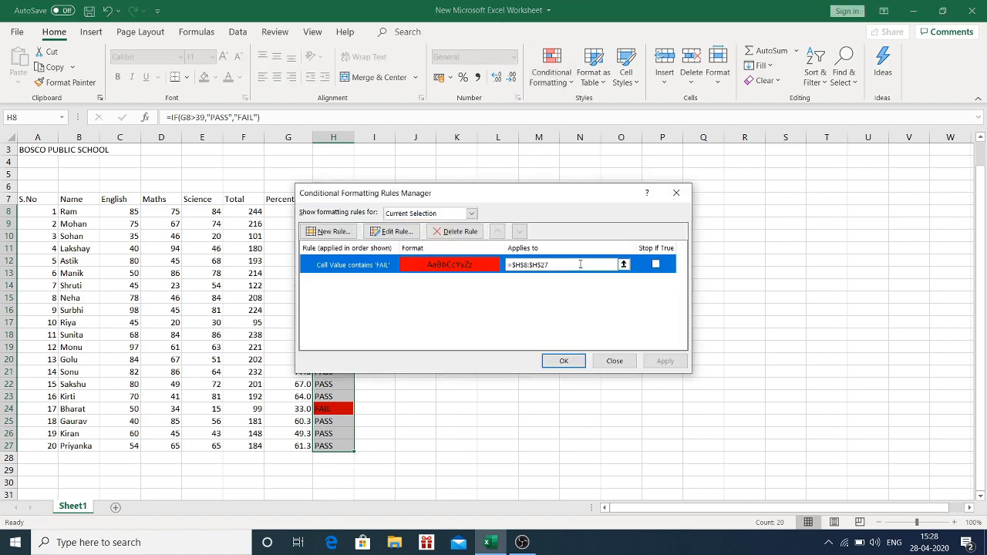
{"action": "left_click", "coordinate": [465, 235]}
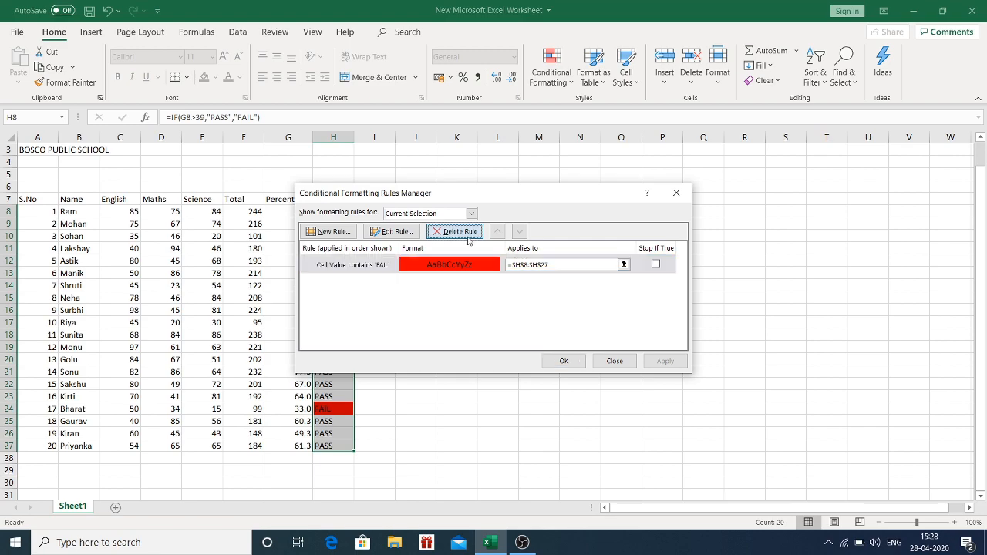
{"action": "left_click", "coordinate": [571, 368]}
{"action": "left_click", "coordinate": [536, 419]}
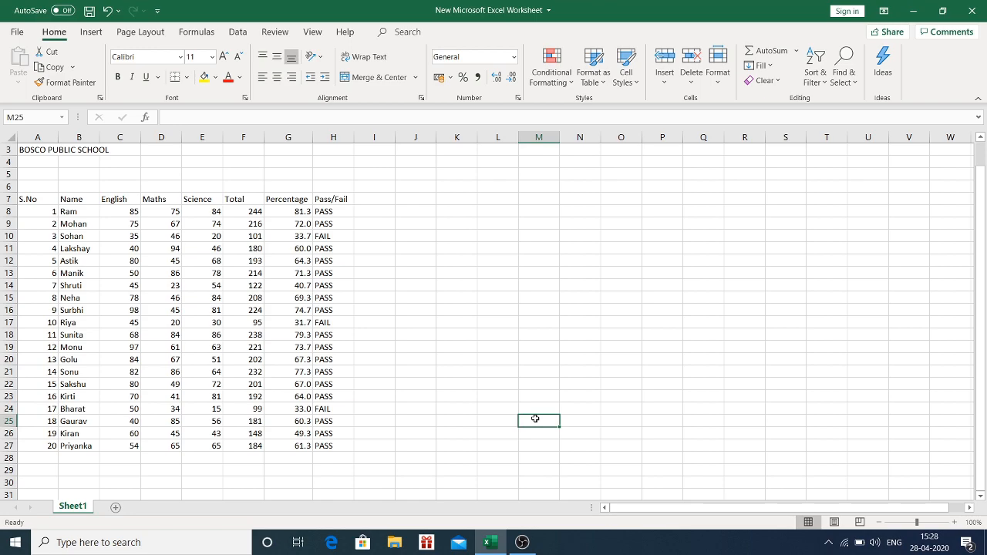
Step: Set up a Text that Contains highlight rule for the text FAIL on the Pass/Fail results in H8:H27
{"action": "left_click", "coordinate": [329, 209]}
{"action": "key", "text": "shift+Down"}
{"action": "key", "text": "shift+Down"}
{"action": "key", "text": "shift+Down"}
{"action": "key", "text": "shift+Down"}
{"action": "key", "text": "shift+Down"}
{"action": "key", "text": "shift+Down"}
{"action": "key", "text": "shift+Down"}
{"action": "key", "text": "shift+Down"}
{"action": "key", "text": "shift+Down"}
{"action": "key", "text": "shift+Down"}
{"action": "key", "text": "shift+Down"}
{"action": "key", "text": "shift+Down"}
{"action": "key", "text": "shift+Down"}
{"action": "key", "text": "shift+Down"}
{"action": "key", "text": "shift+Down"}
{"action": "key", "text": "shift+Down"}
{"action": "key", "text": "shift+Down"}
{"action": "key", "text": "shift+Down"}
{"action": "key", "text": "shift+Down"}
{"action": "key", "text": "shift+Down"}
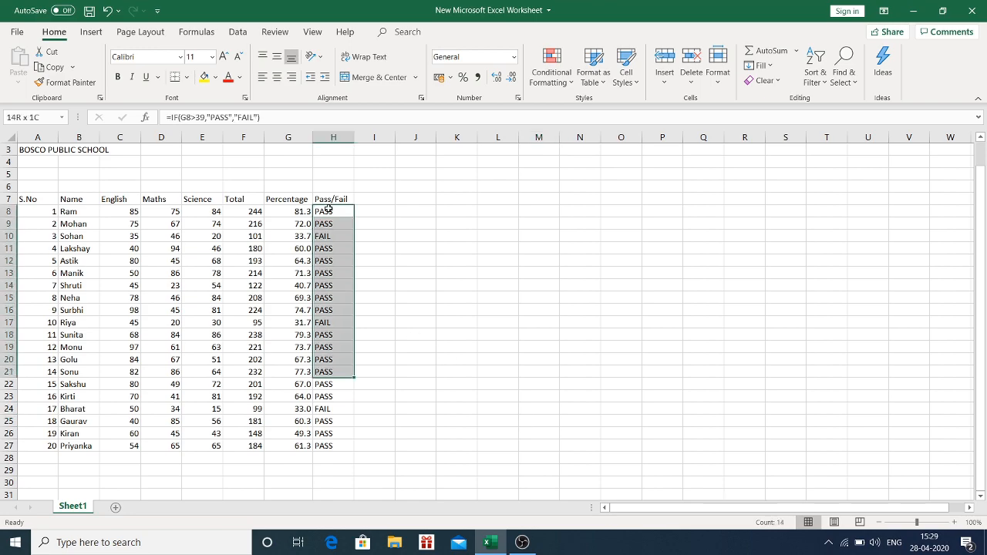
{"action": "key", "text": "shift+Up"}
{"action": "key", "text": "shift+Up"}
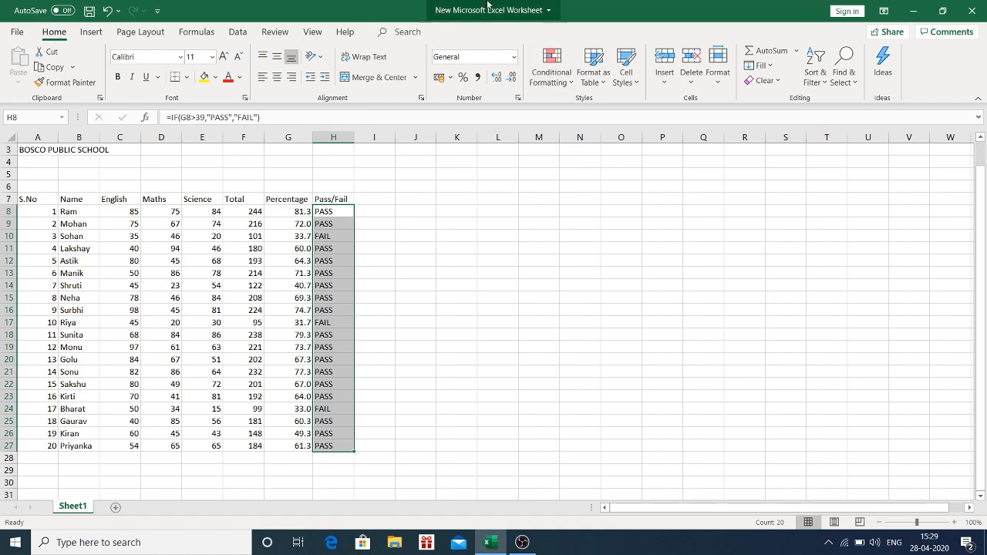
{"action": "left_click", "coordinate": [557, 80]}
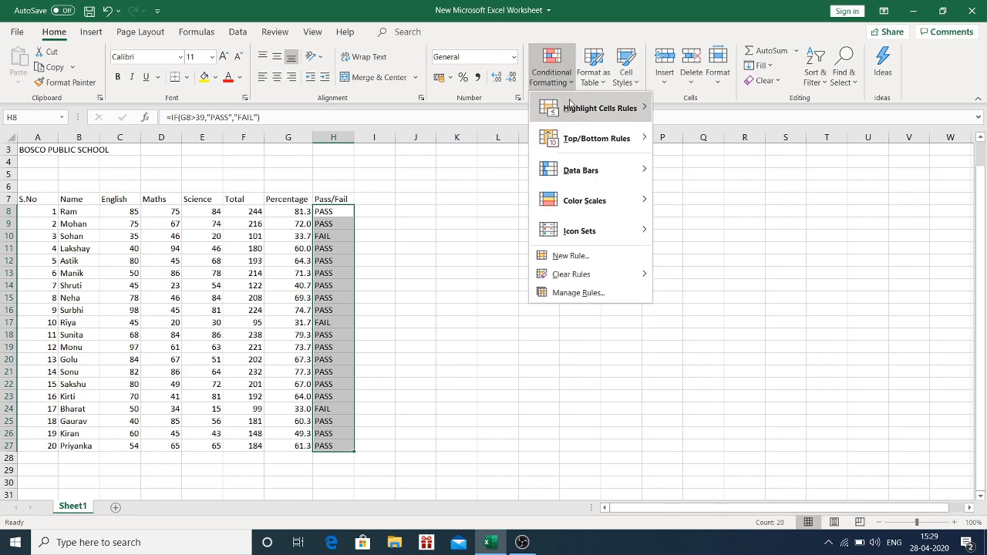
{"action": "mouse_move", "coordinate": [575, 115]}
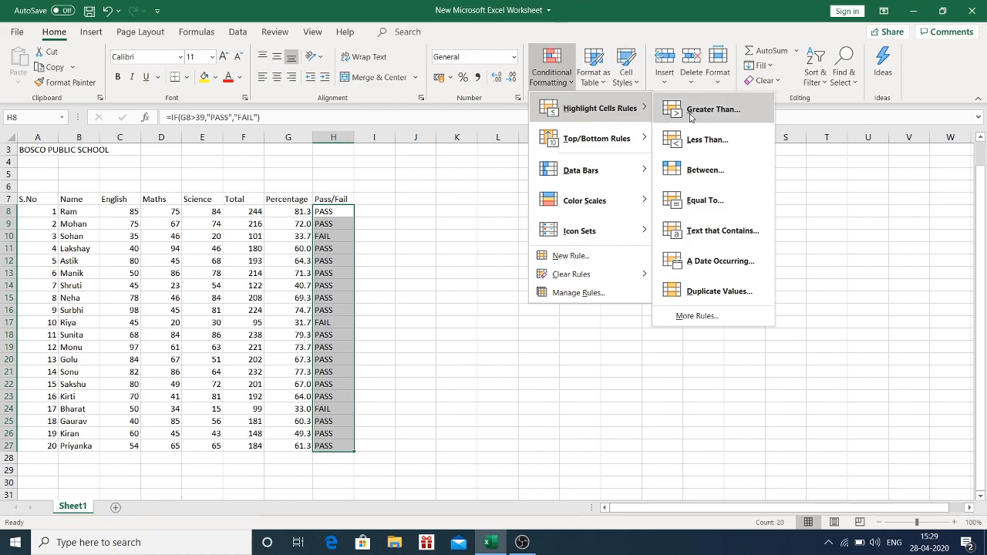
{"action": "left_click", "coordinate": [715, 233]}
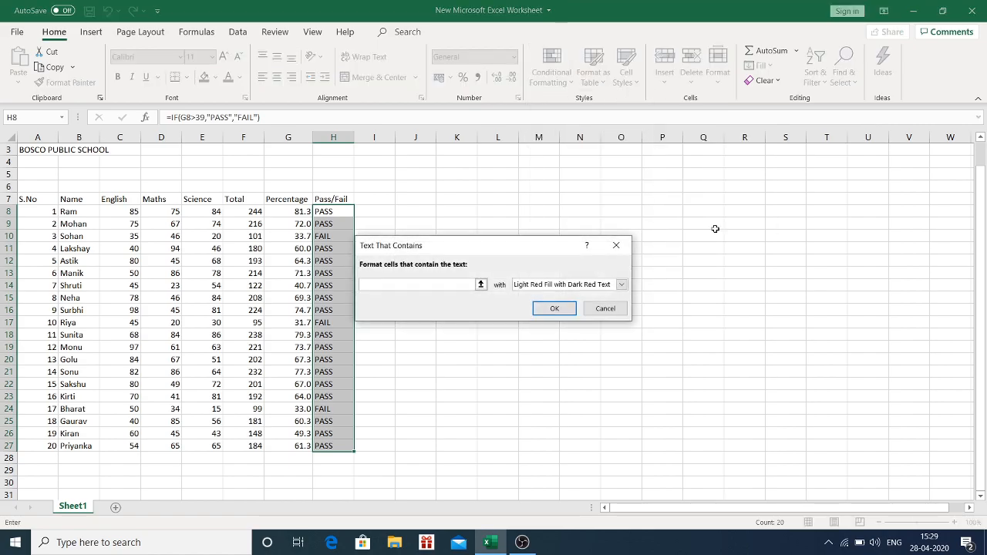
{"action": "type", "text": "FAIL"}
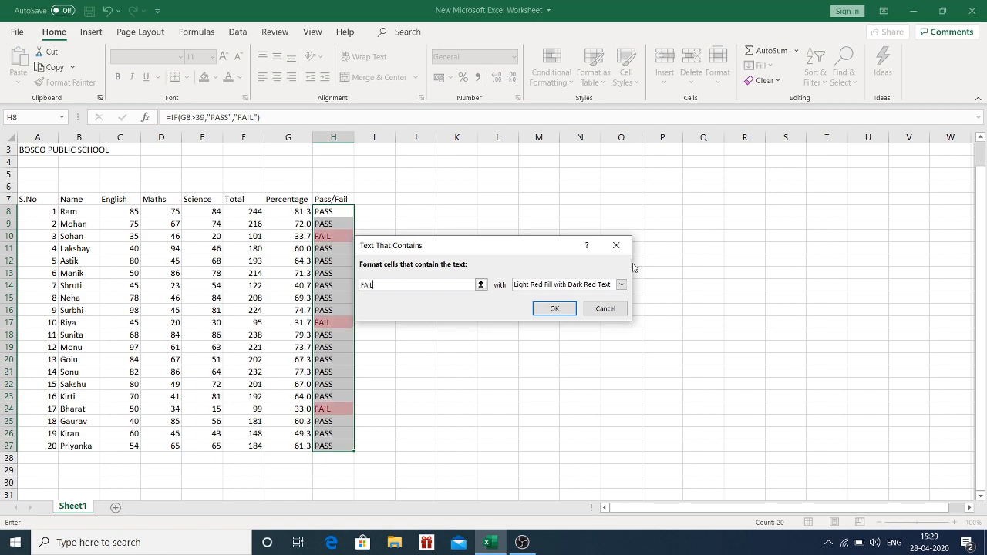
Step: Give the FAIL highlight rule a custom format with a solid red fill and apply the rule
{"action": "left_click", "coordinate": [620, 285]}
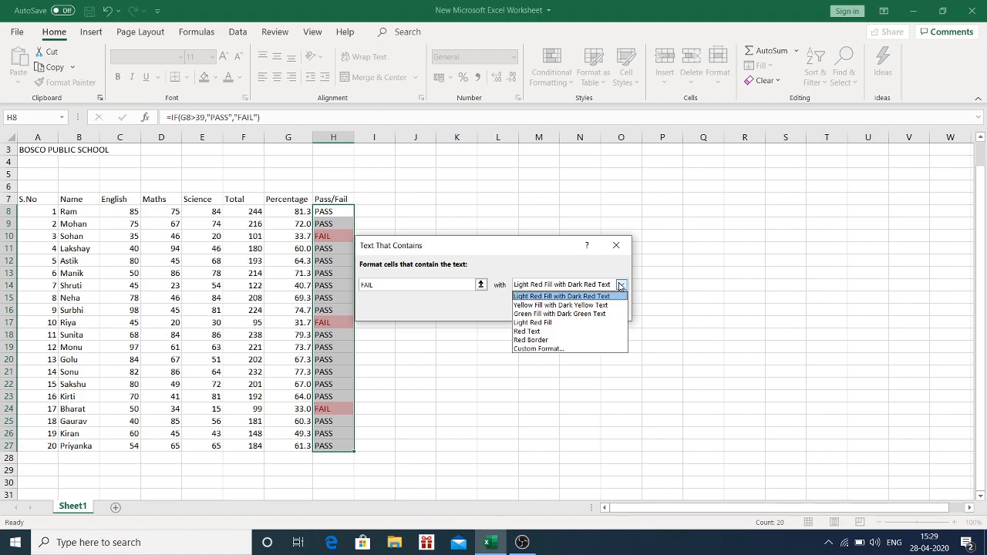
{"action": "left_click", "coordinate": [553, 348]}
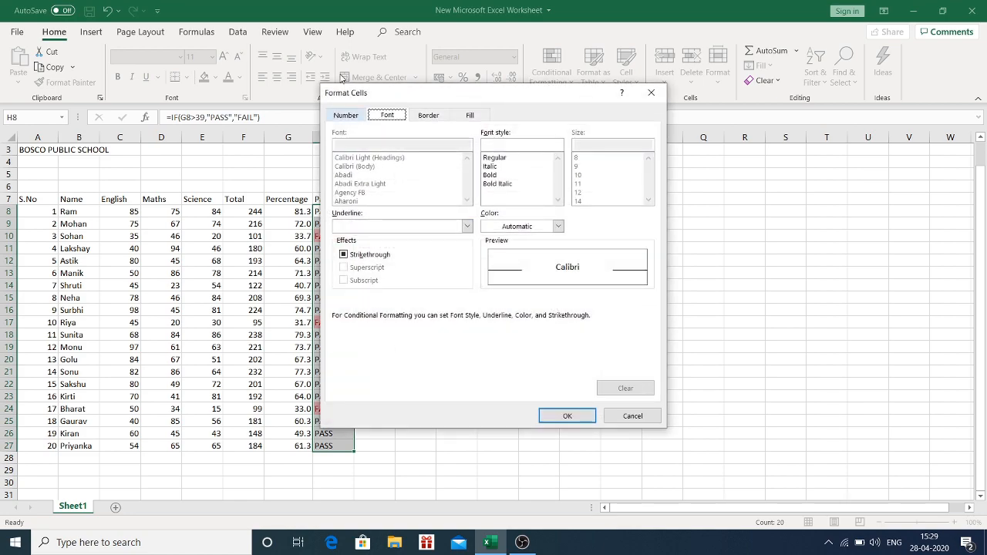
{"action": "left_click", "coordinate": [468, 115]}
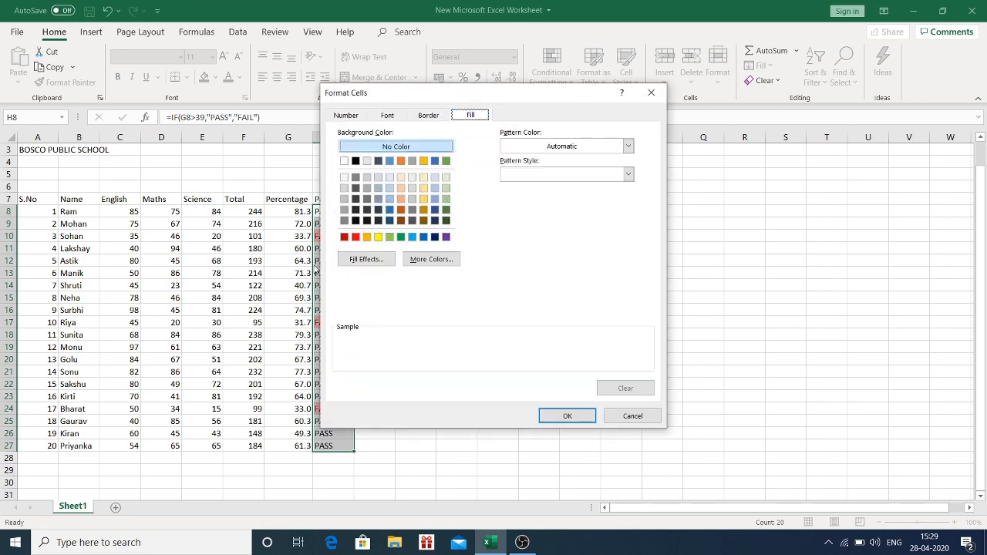
{"action": "left_click", "coordinate": [365, 238]}
{"action": "left_click", "coordinate": [355, 237]}
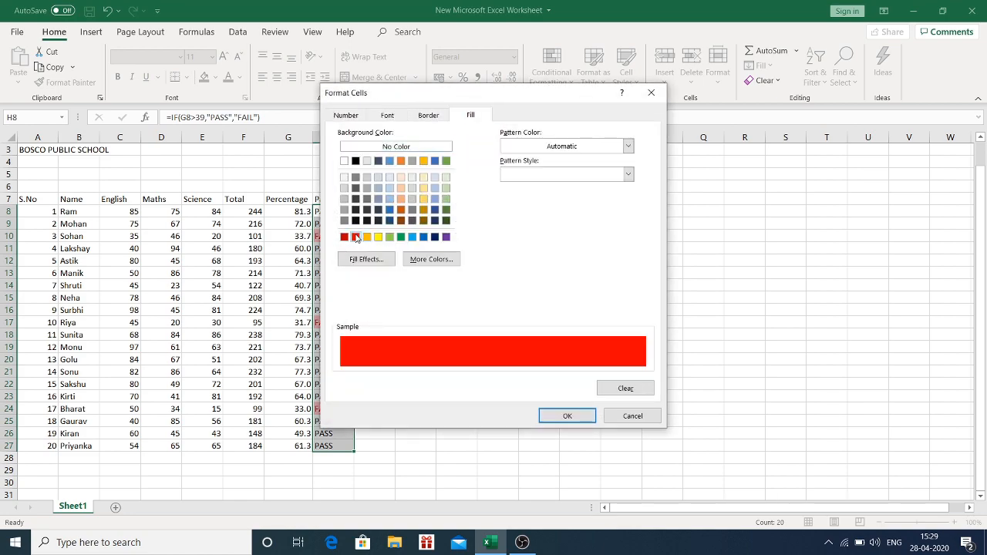
{"action": "left_click", "coordinate": [557, 417]}
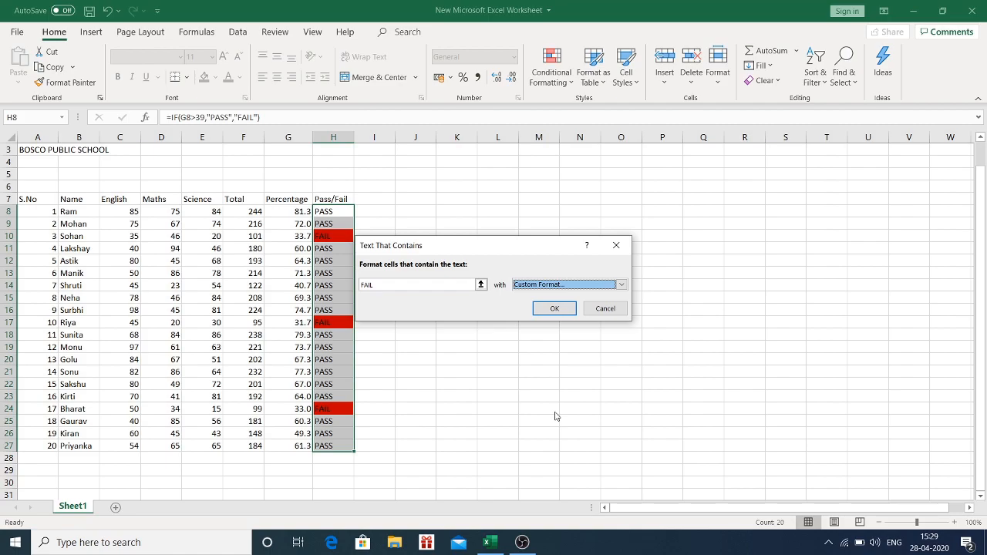
{"action": "left_click", "coordinate": [569, 309]}
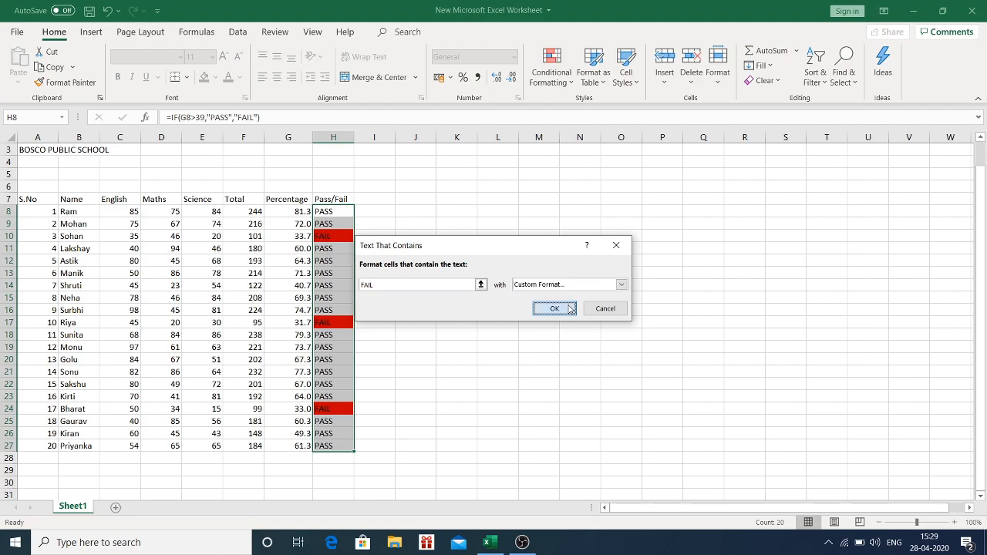
{"action": "left_click", "coordinate": [532, 348]}
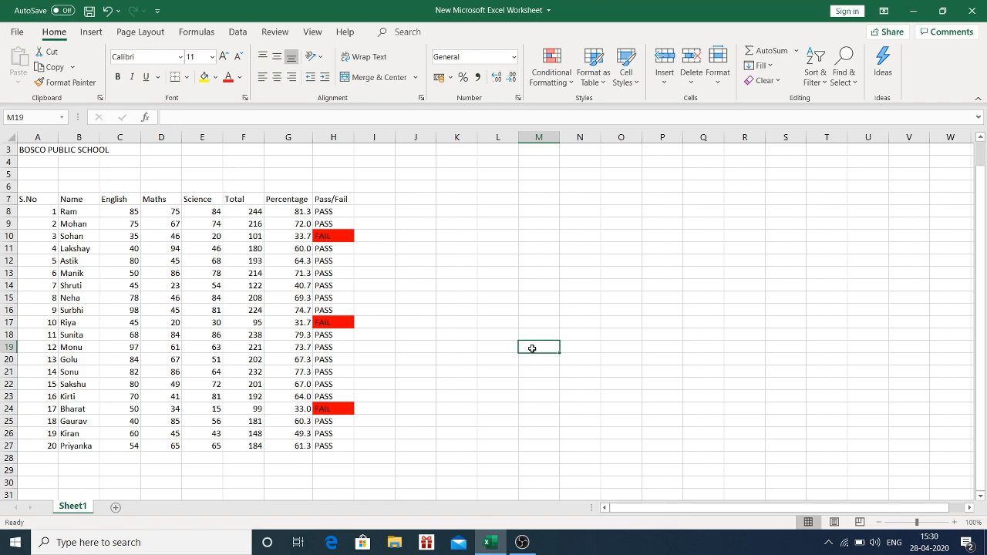
Step: Merge and center the school name BOSCO PUBLIC SCHOOL across A3:H3
{"action": "left_click", "coordinate": [40, 151]}
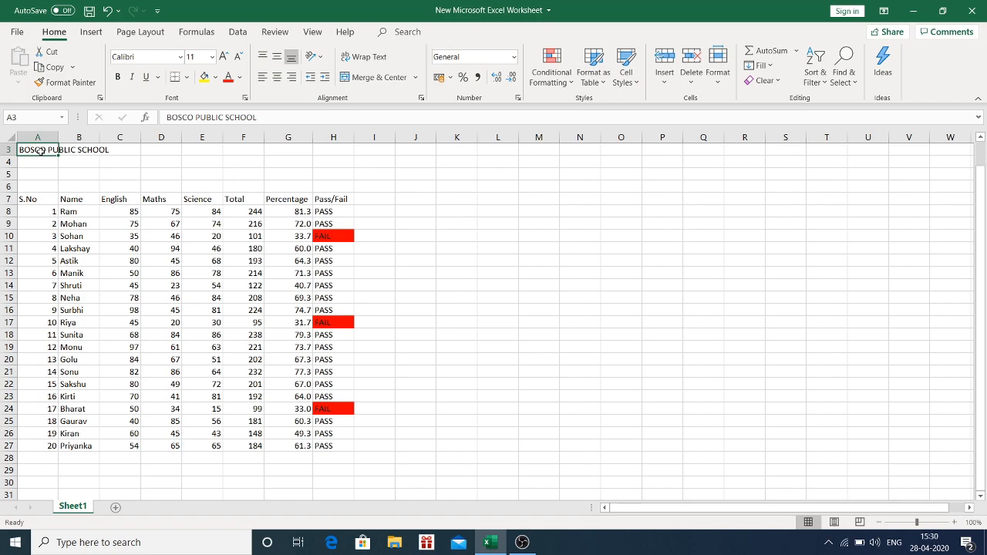
{"action": "key", "text": "shift+Right"}
{"action": "key", "text": "shift+Right"}
{"action": "key", "text": "shift+Right"}
{"action": "key", "text": "shift+Right"}
{"action": "key", "text": "shift+Right"}
{"action": "key", "text": "shift+Right"}
{"action": "key", "text": "shift+Right"}
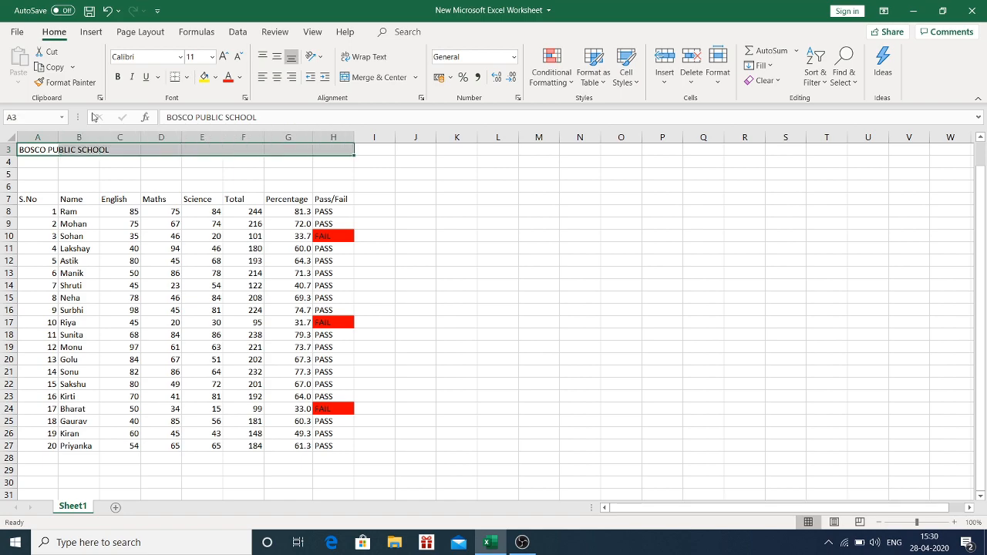
{"action": "left_click", "coordinate": [375, 77]}
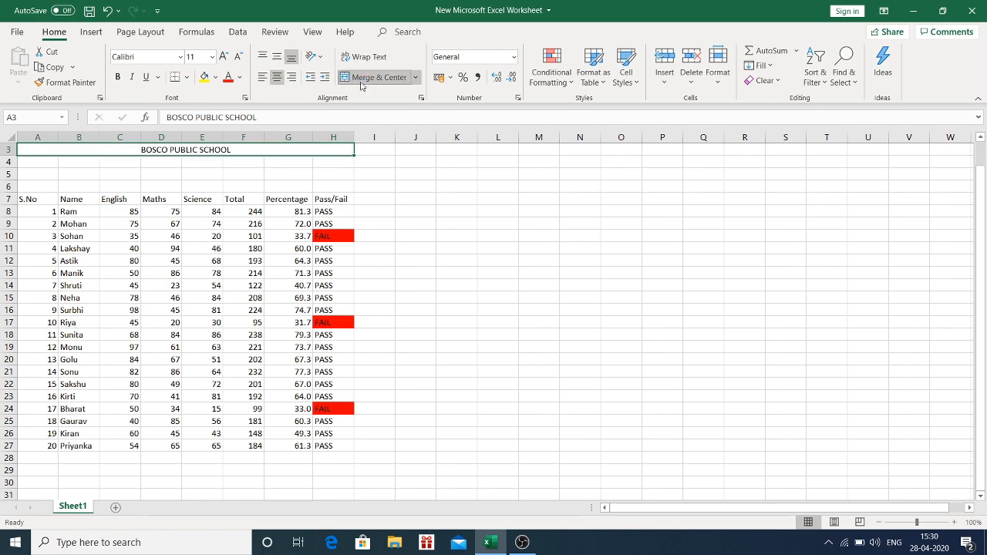
{"action": "left_click", "coordinate": [401, 193]}
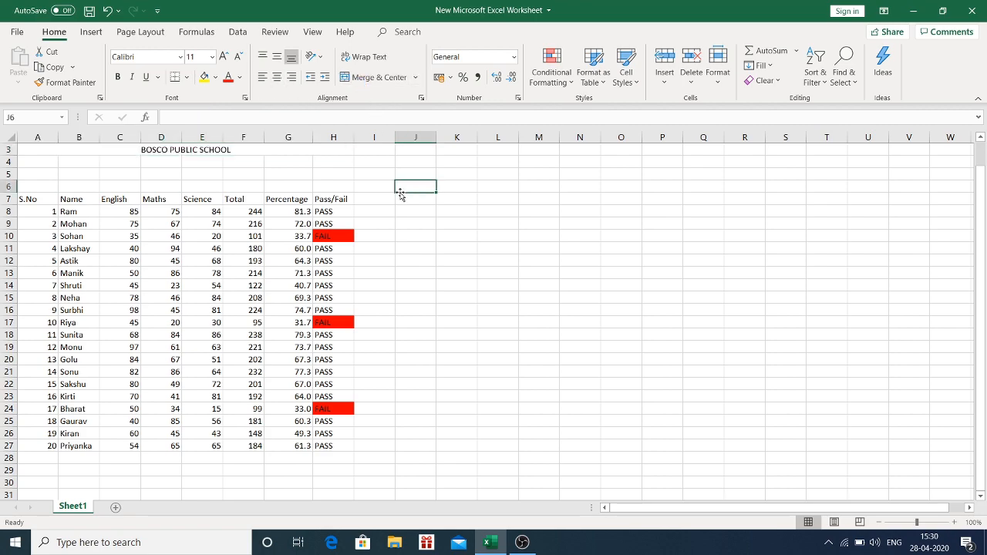
Step: Apply All Borders to the whole marks table in A7:H27
{"action": "left_click", "coordinate": [40, 202]}
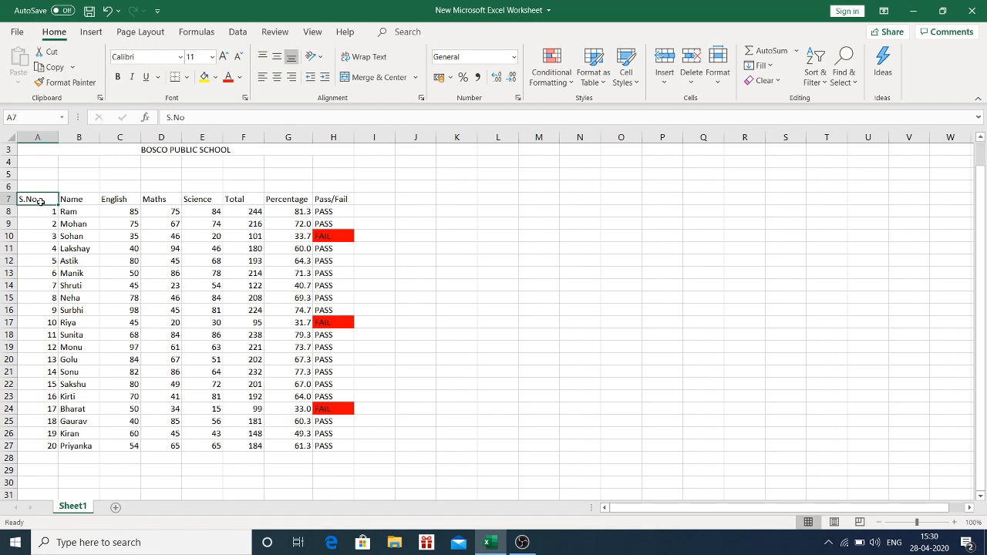
{"action": "key", "text": "shift+Right"}
{"action": "key", "text": "shift+Right"}
{"action": "key", "text": "shift+Right"}
{"action": "key", "text": "shift+Right"}
{"action": "key", "text": "shift+Right"}
{"action": "key", "text": "shift+Right"}
{"action": "key", "text": "shift+Right"}
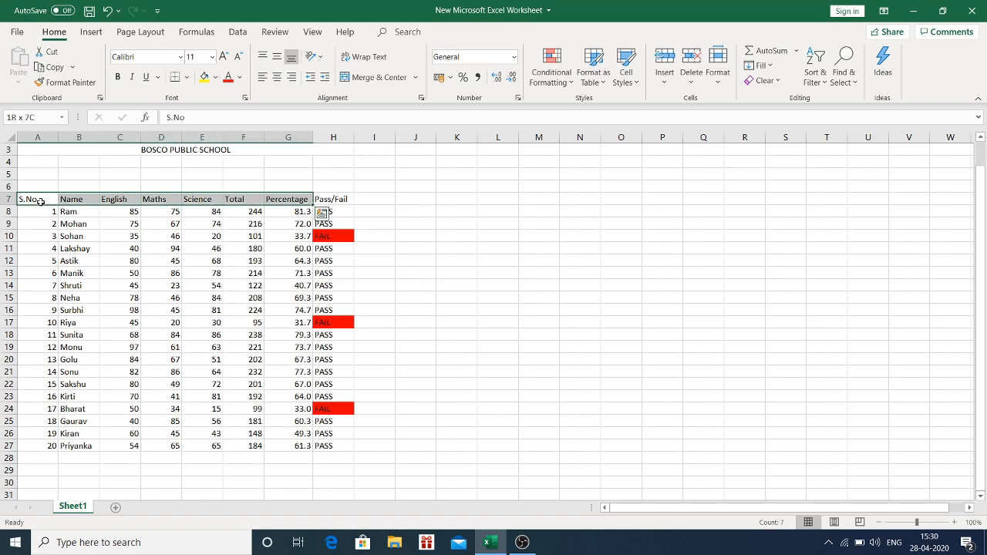
{"action": "key", "text": "ctrl+shift+Down"}
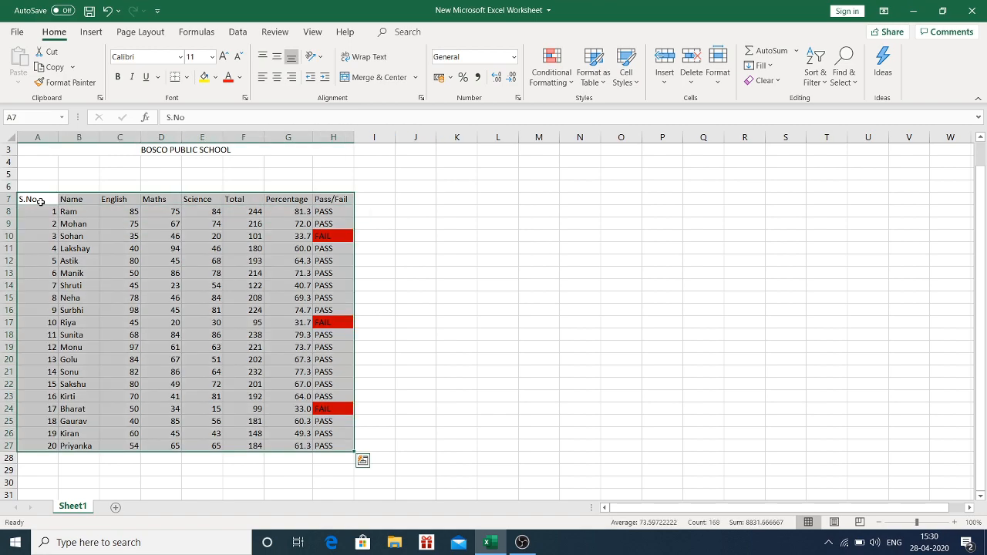
{"action": "left_click", "coordinate": [186, 77]}
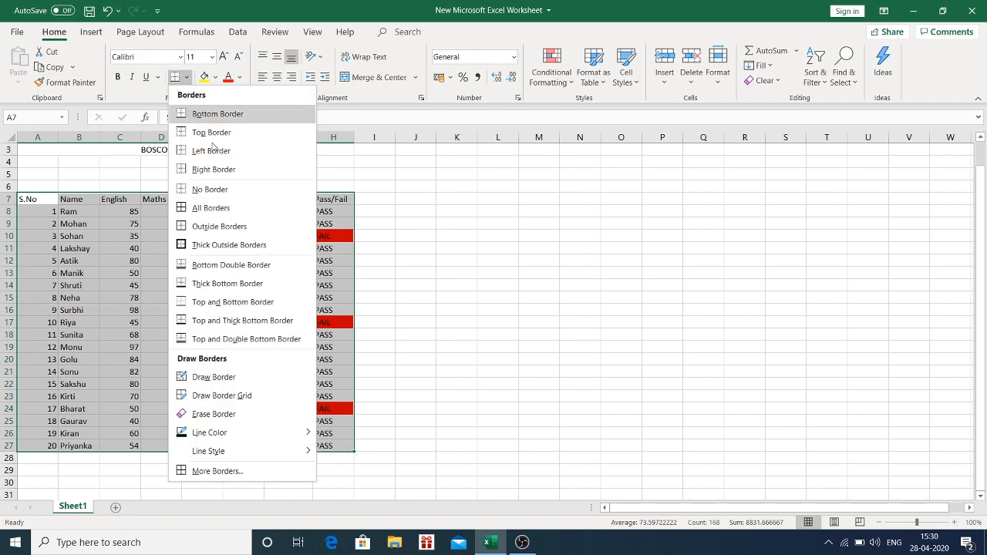
{"action": "left_click", "coordinate": [233, 208]}
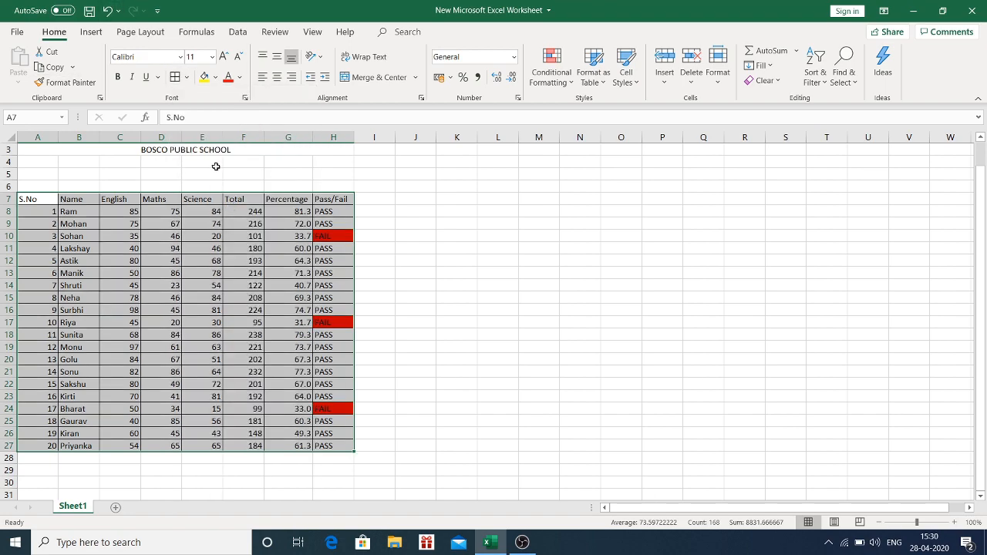
Step: Add Thick Outside Borders around the marks table and deselect it
{"action": "left_click", "coordinate": [187, 77]}
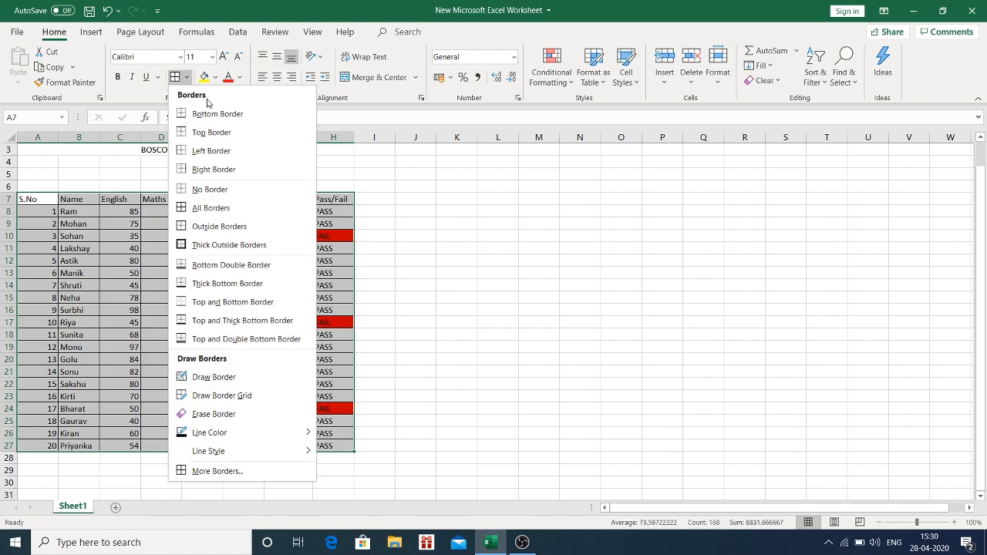
{"action": "left_click", "coordinate": [216, 244]}
{"action": "left_click", "coordinate": [452, 259]}
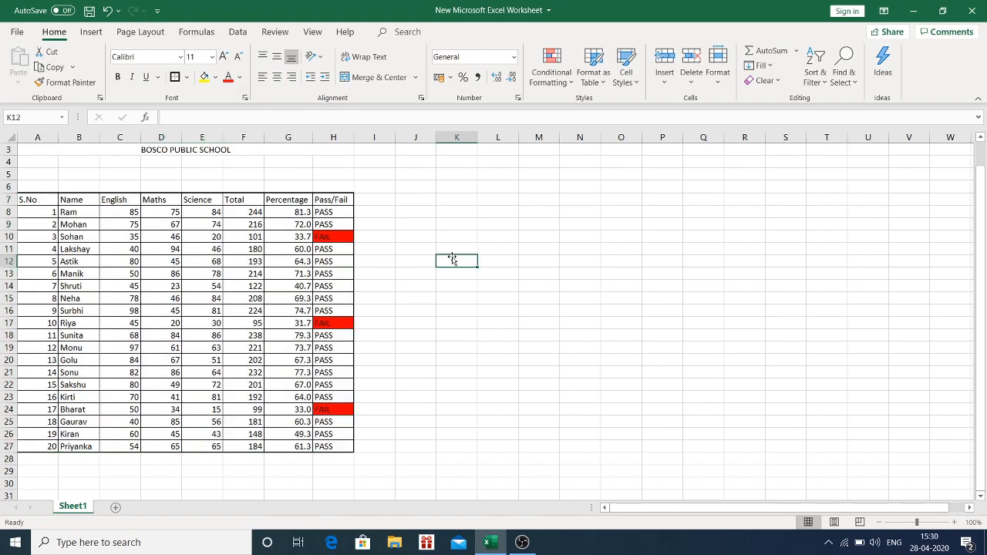